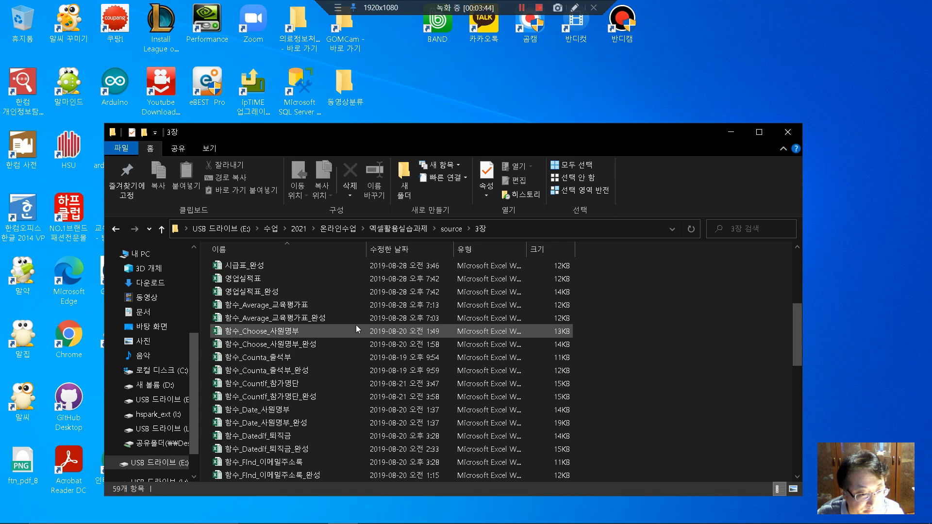
- Open the 함수_Counta_출석부 workbook from the 3장 folder and maximize its window
{"action": "left_click", "coordinate": [287, 359]}
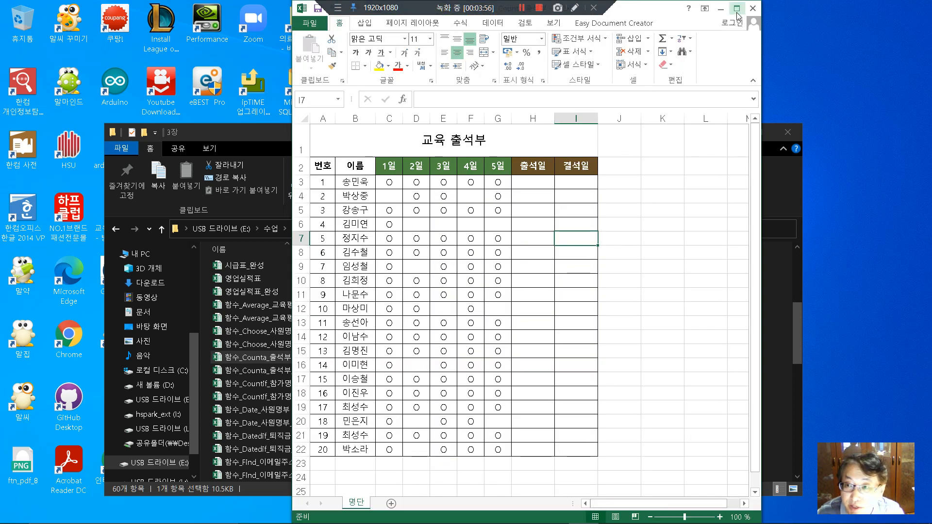
{"action": "left_click", "coordinate": [737, 8]}
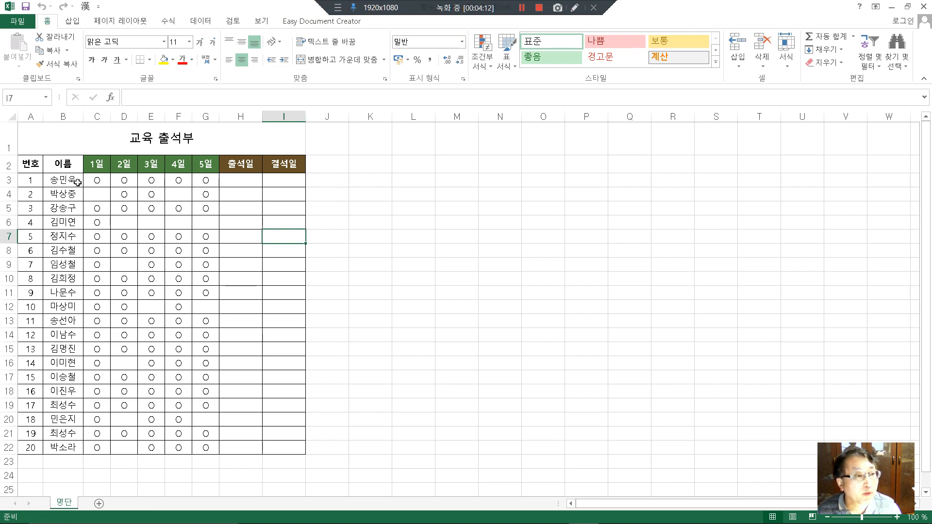
- Calculate the 출석일 count in H3 using COUNTA over C3:G3 and fill the formula down through H22
{"action": "left_click", "coordinate": [240, 179]}
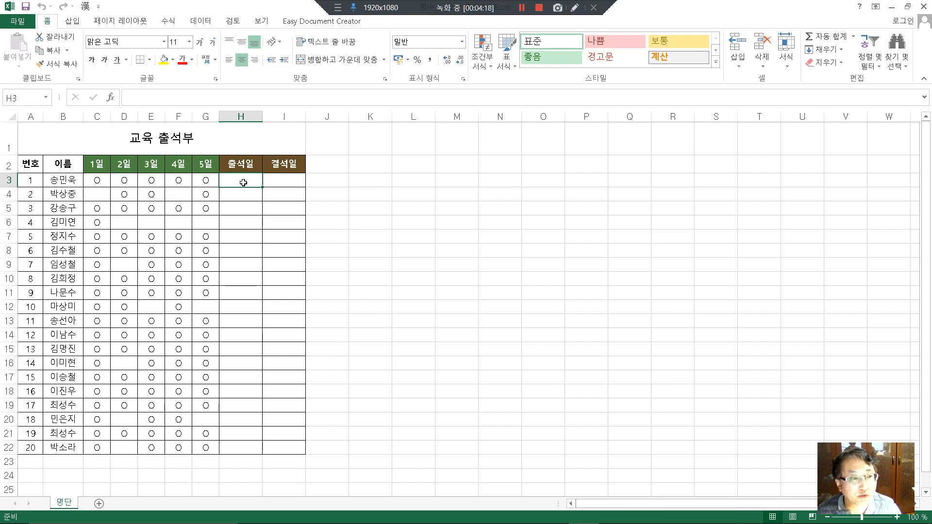
{"action": "left_click", "coordinate": [170, 22]}
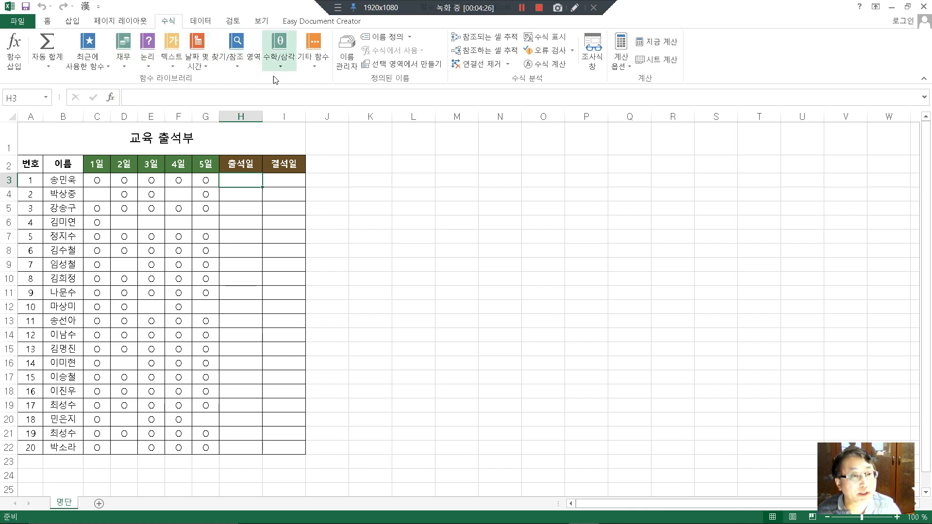
{"action": "left_click", "coordinate": [316, 71]}
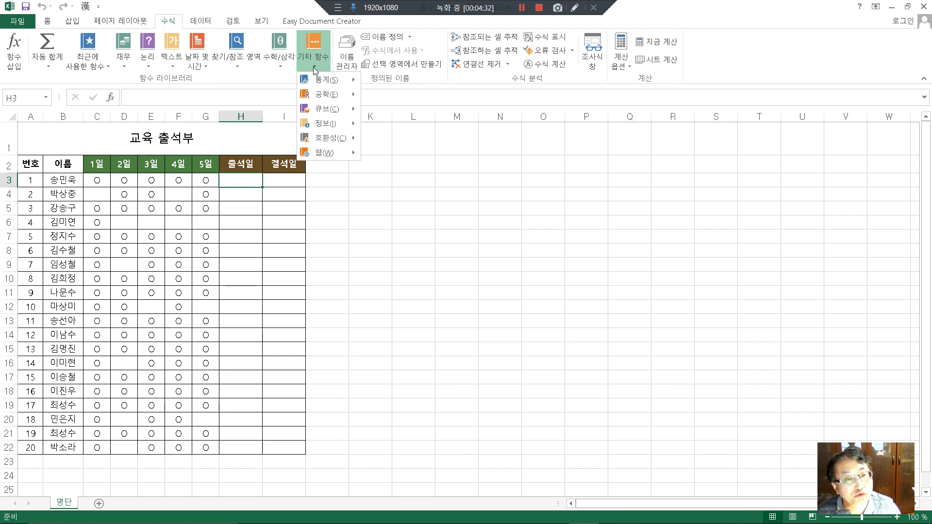
{"action": "mouse_move", "coordinate": [320, 82]}
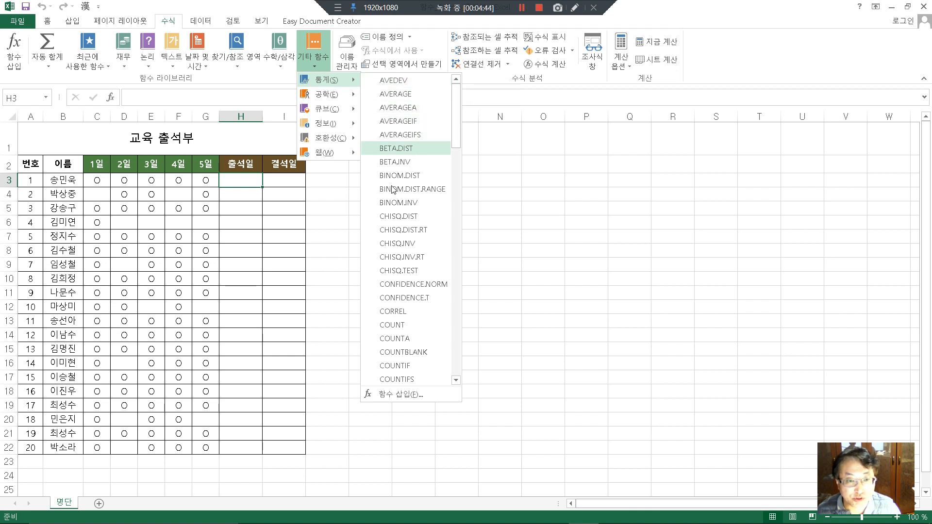
{"action": "left_click", "coordinate": [399, 340]}
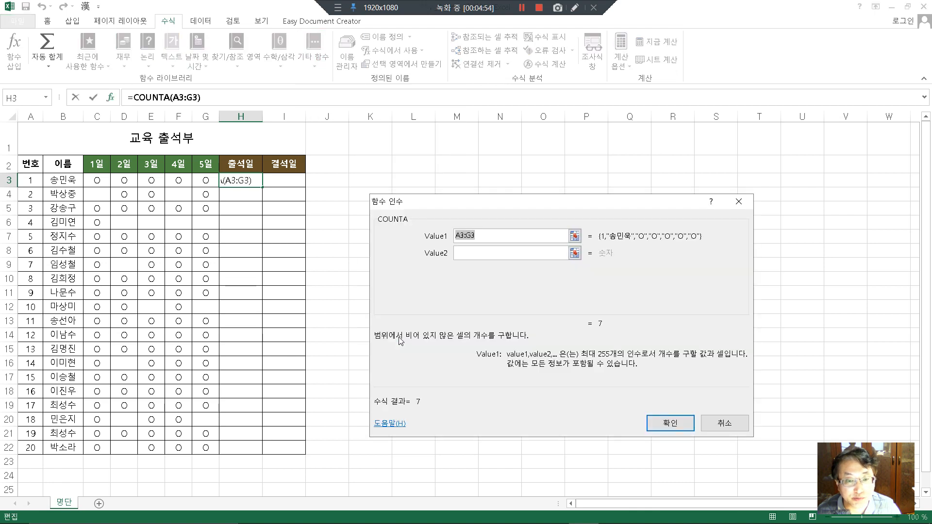
{"action": "left_click_drag", "start_coordinate": [436, 211], "coordinate": [394, 170]}
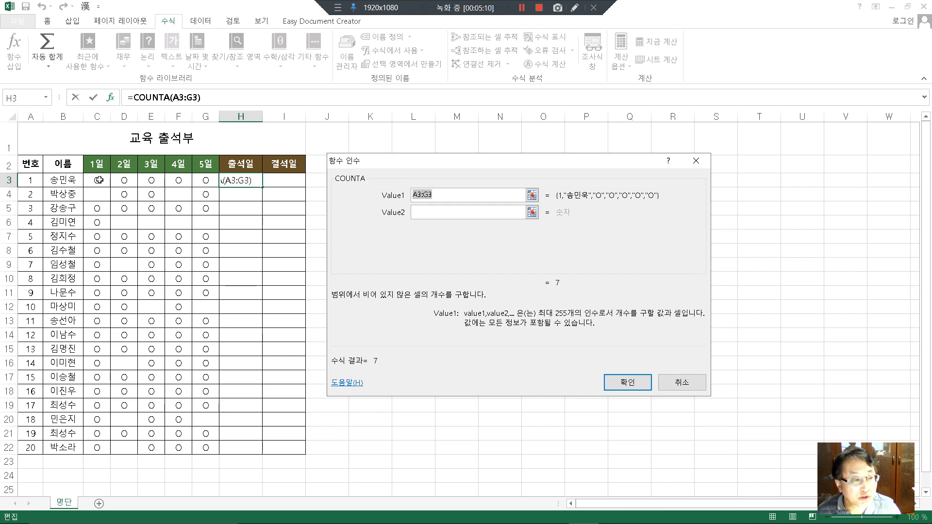
{"action": "left_click_drag", "start_coordinate": [98, 180], "coordinate": [198, 179]}
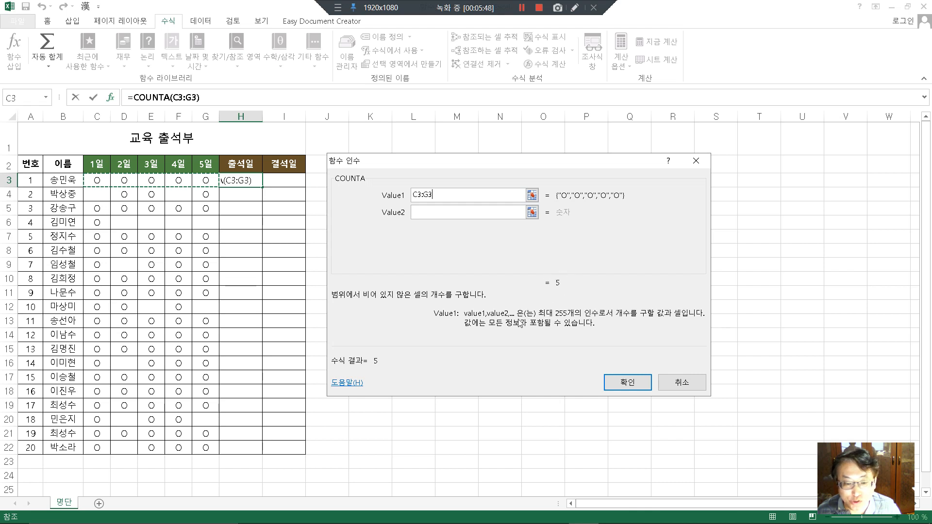
{"action": "left_click", "coordinate": [628, 383]}
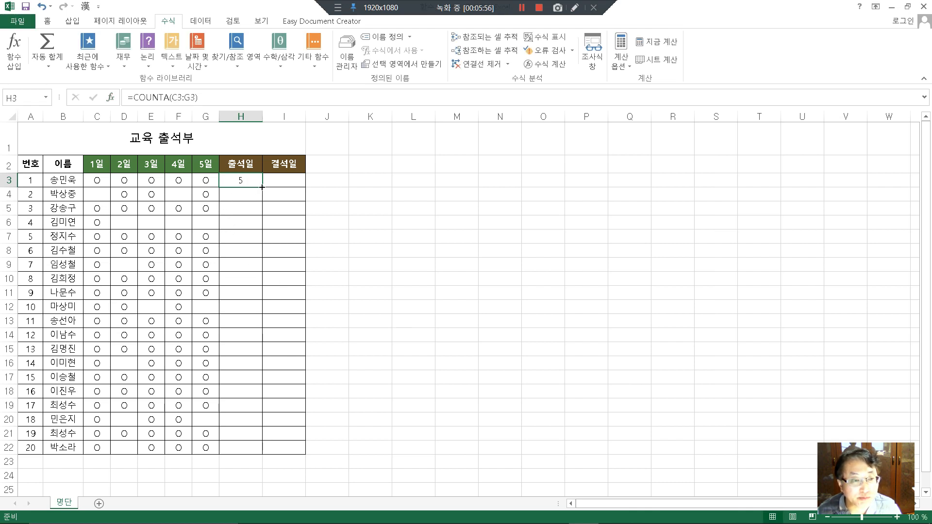
{"action": "left_click_drag", "start_coordinate": [263, 187], "coordinate": [265, 450]}
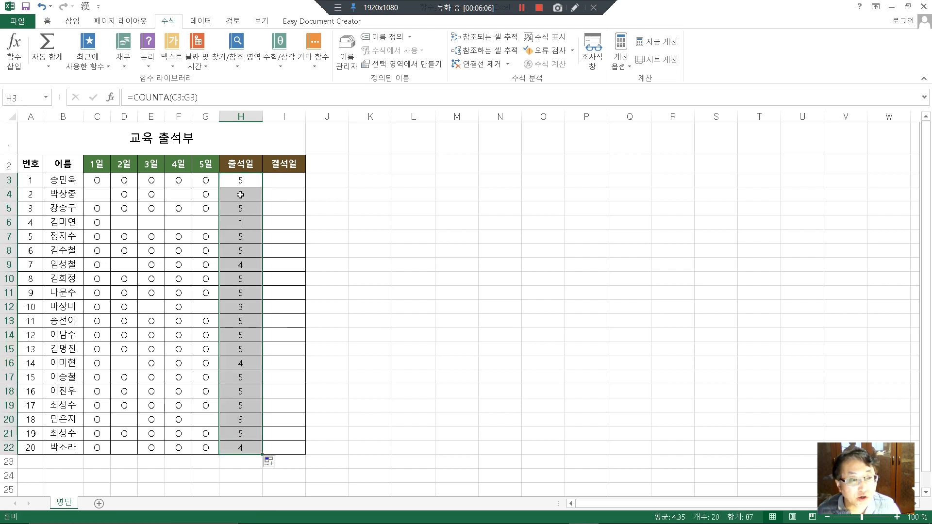
{"action": "left_click", "coordinate": [393, 221]}
- Check the COUNTA formulas in the 출석일 column row by row to see which cell ranges they reference
{"action": "left_click", "coordinate": [245, 194]}
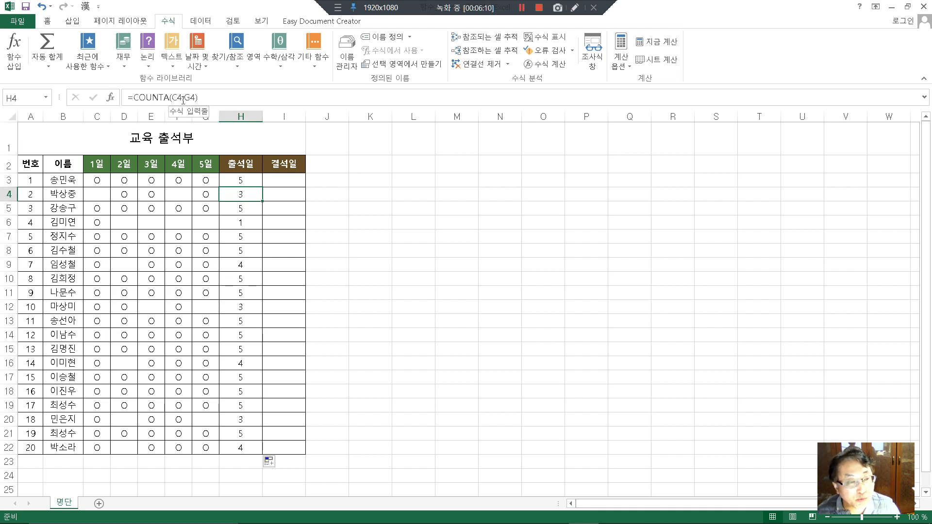
{"action": "left_click", "coordinate": [241, 212]}
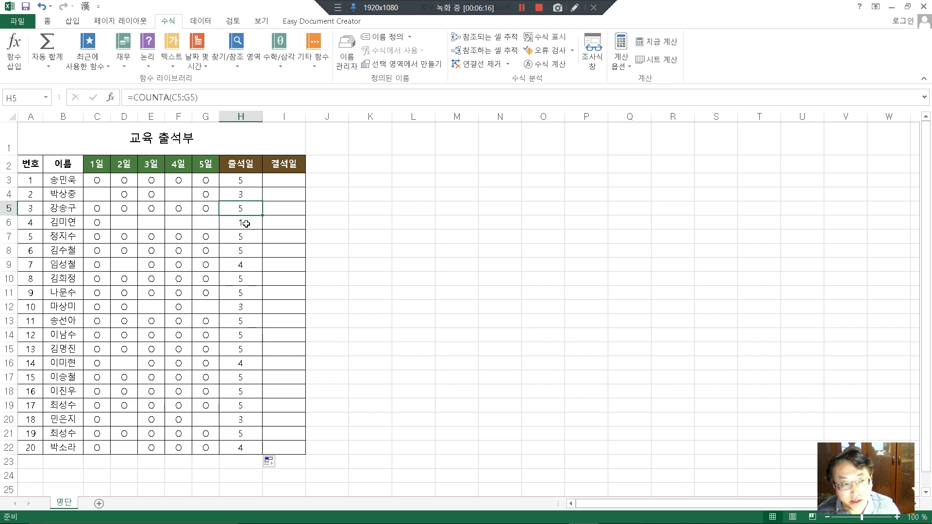
{"action": "left_click", "coordinate": [246, 224]}
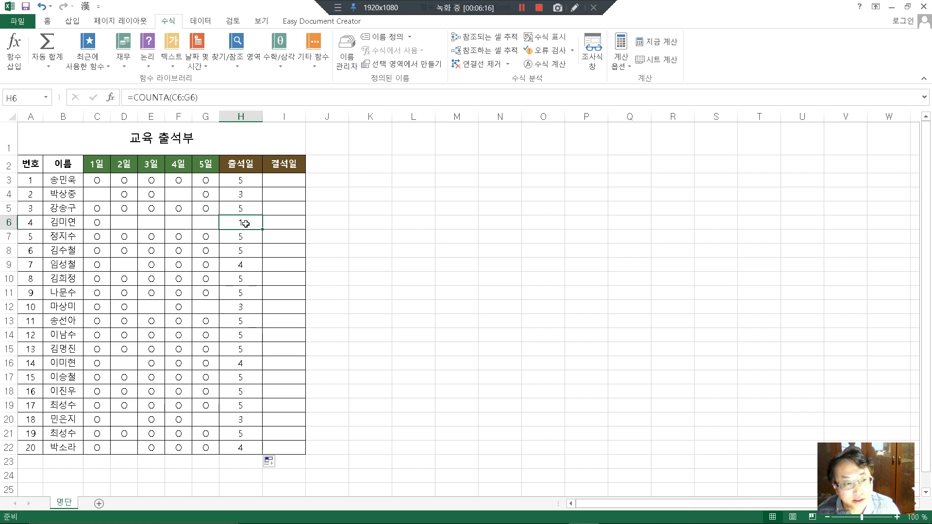
{"action": "left_click", "coordinate": [249, 180]}
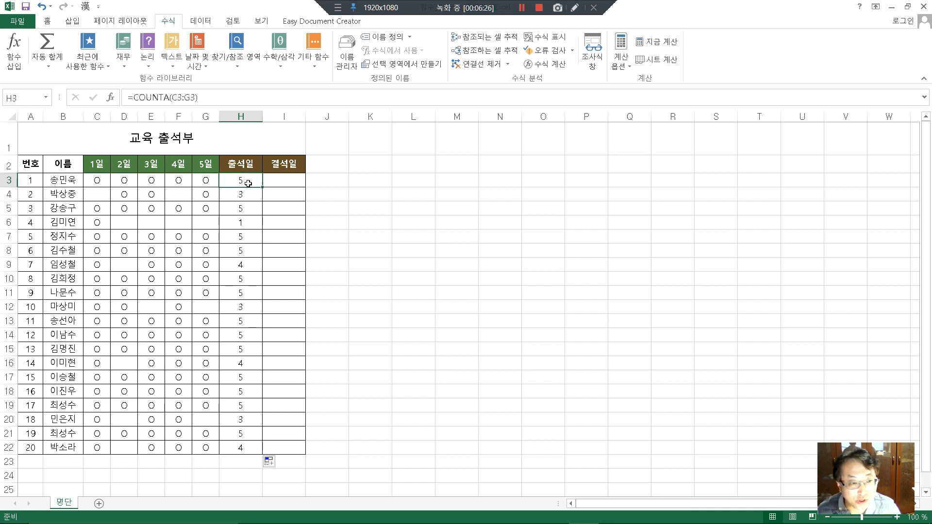
{"action": "left_click", "coordinate": [251, 195]}
{"action": "left_click", "coordinate": [253, 209]}
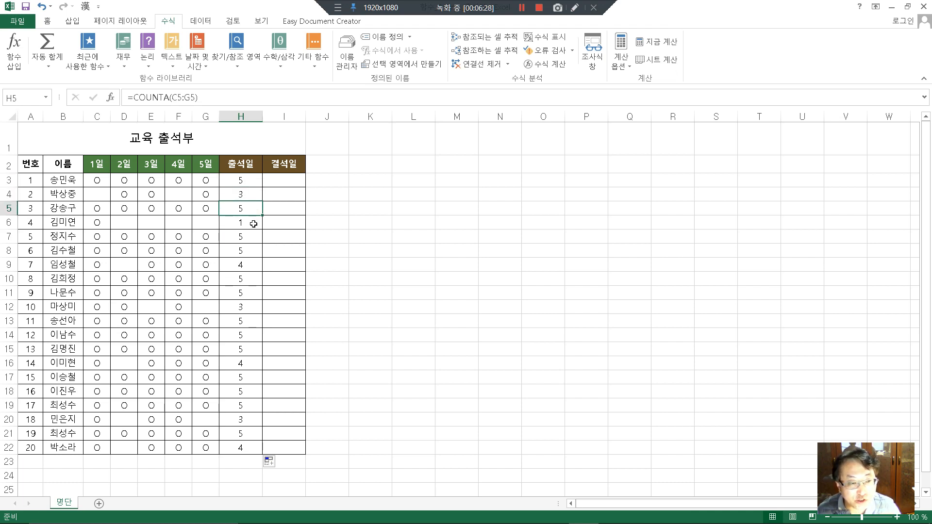
{"action": "left_click", "coordinate": [253, 224]}
{"action": "left_click", "coordinate": [252, 237]}
{"action": "left_click", "coordinate": [251, 251]}
{"action": "left_click", "coordinate": [251, 265]}
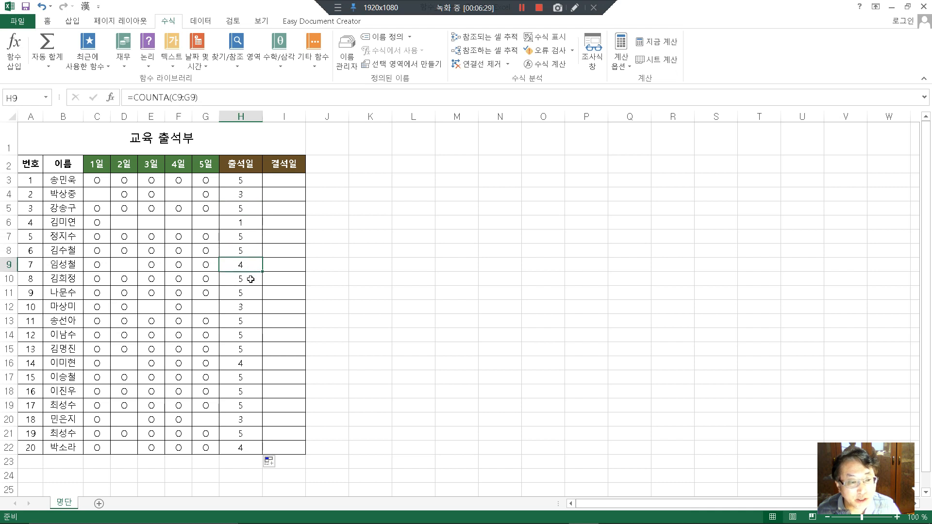
{"action": "left_click", "coordinate": [251, 280]}
{"action": "left_click", "coordinate": [251, 293]}
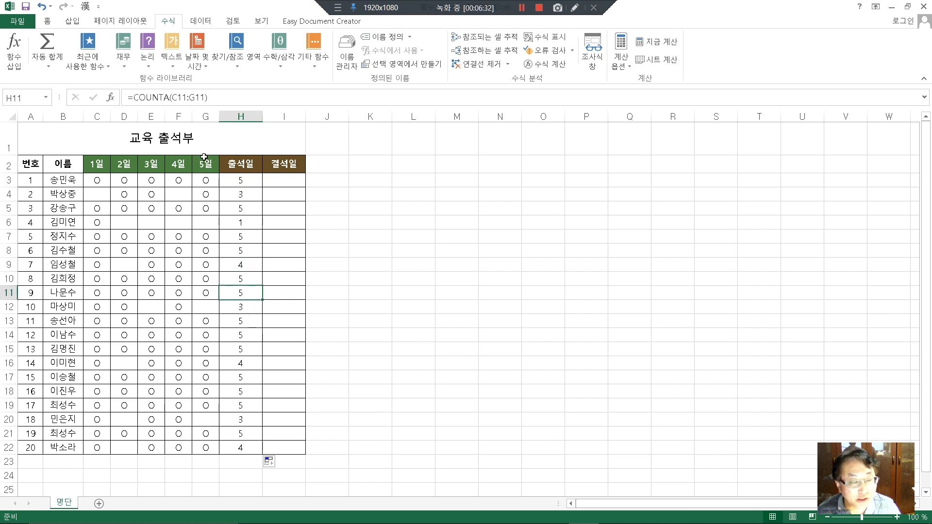
{"action": "left_click", "coordinate": [245, 181]}
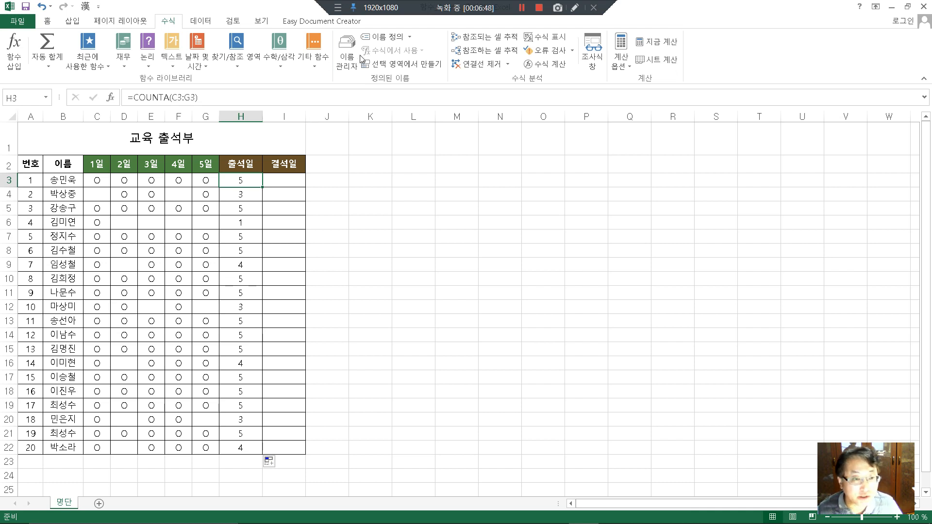
- Select I3, the first empty cell of the 결석일 column
{"action": "left_click", "coordinate": [288, 178]}
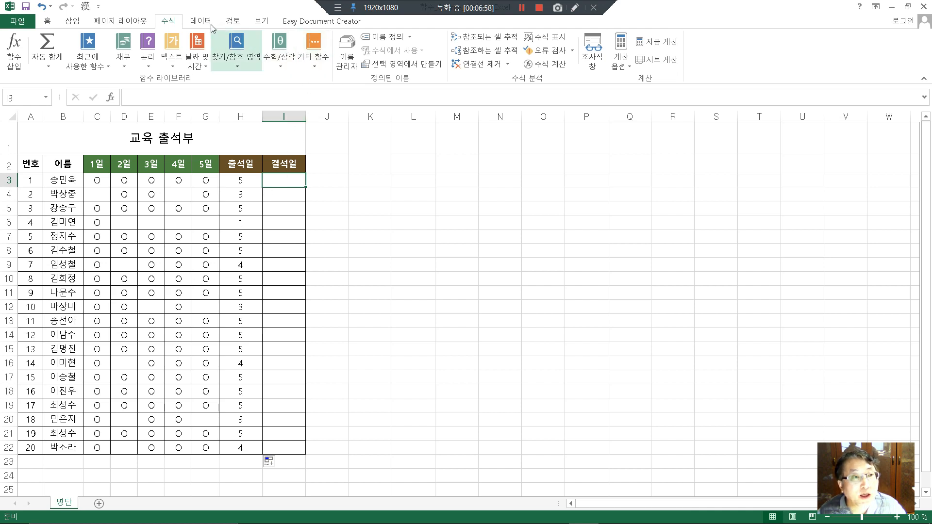
{"action": "left_click", "coordinate": [575, 7]}
{"action": "left_click", "coordinate": [921, 113]}
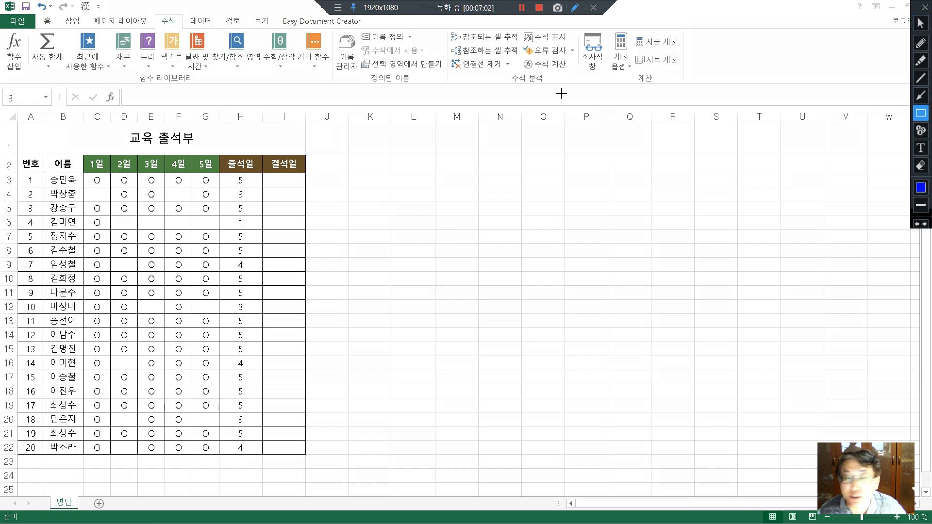
{"action": "left_click_drag", "start_coordinate": [179, 24], "coordinate": [183, 27]}
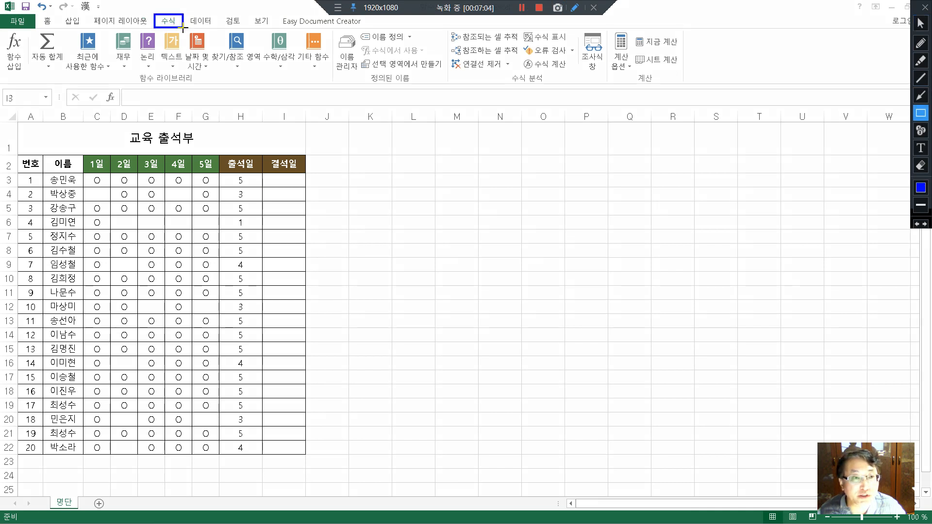
{"action": "mouse_move", "coordinate": [297, 26]}
{"action": "left_mouse_down"}
{"action": "mouse_move", "coordinate": [309, 90]}
{"action": "mouse_move", "coordinate": [333, 85]}
{"action": "left_mouse_up"}
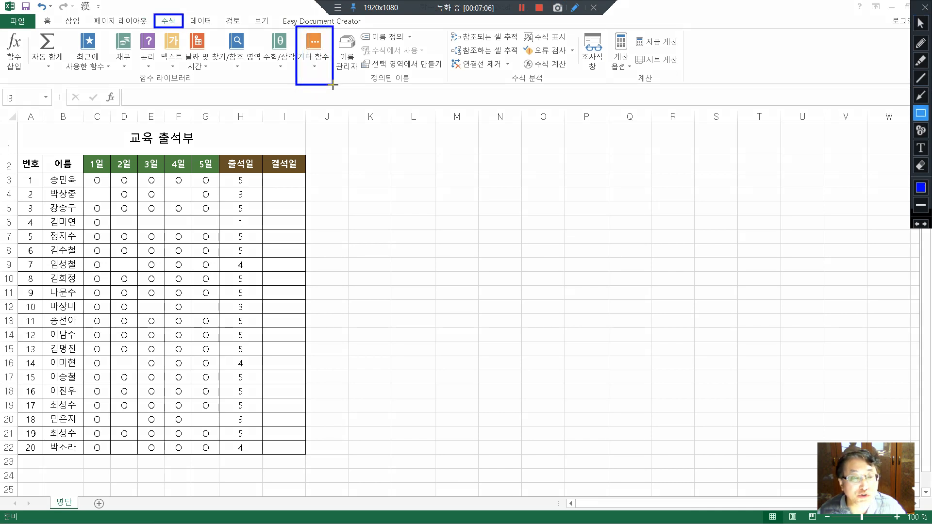
{"action": "left_click", "coordinate": [921, 23]}
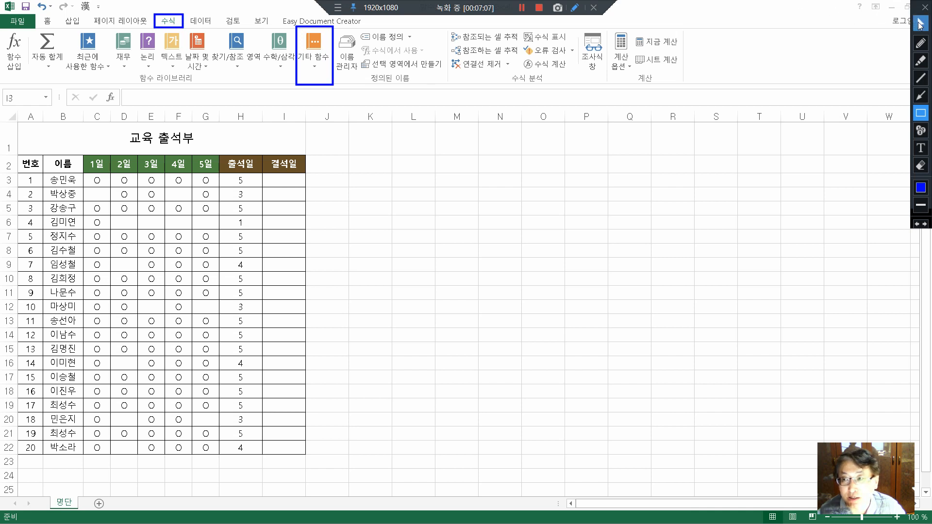
{"action": "left_click", "coordinate": [316, 68]}
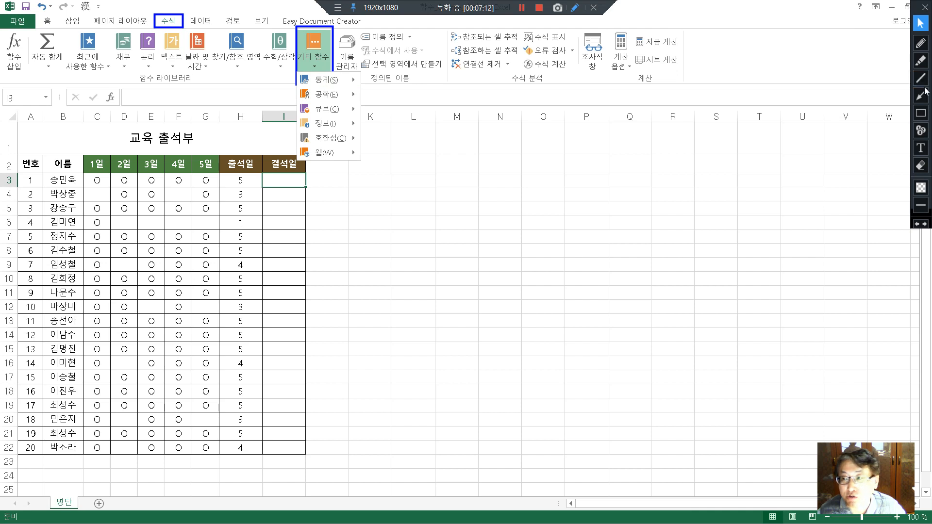
{"action": "left_click", "coordinate": [921, 113]}
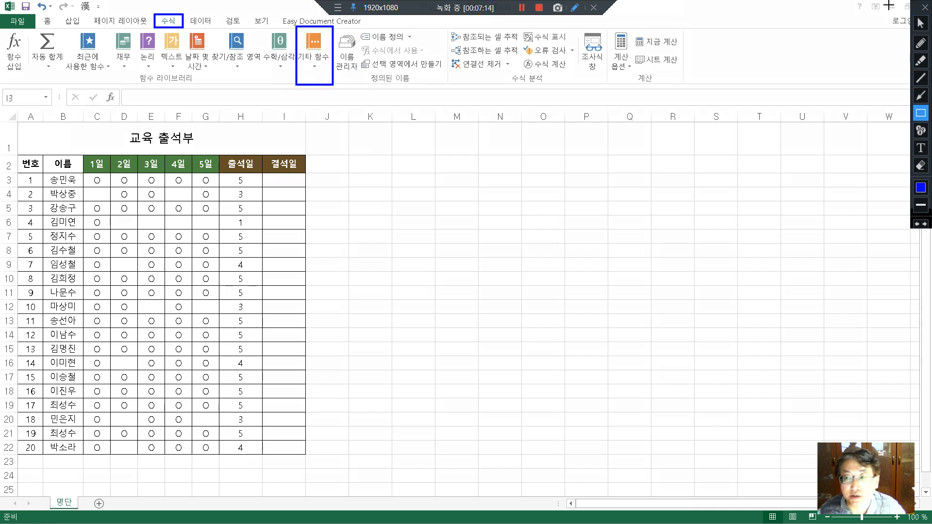
{"action": "left_click", "coordinate": [920, 23]}
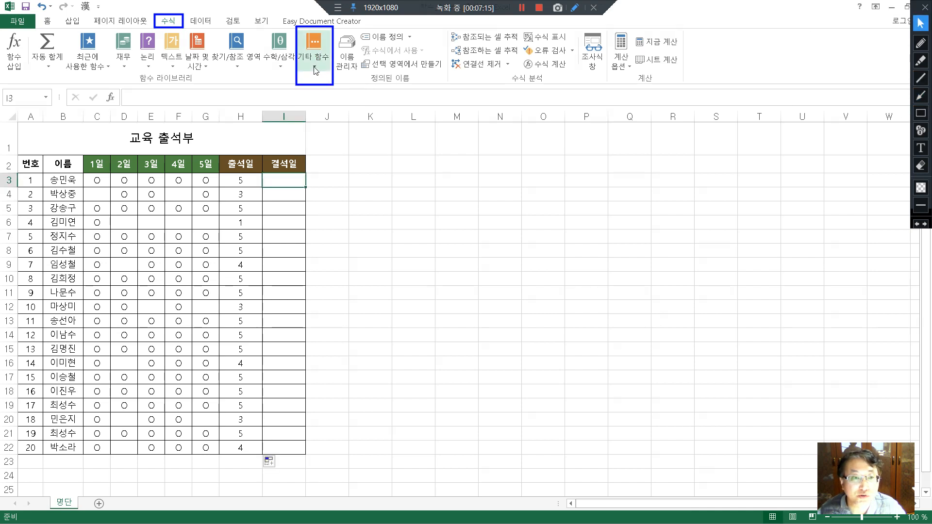
- Calculate the 결석일 count in I3 using COUNTBLANK over C3:G3 and fill the formula down through I22
{"action": "left_click", "coordinate": [316, 70]}
{"action": "mouse_move", "coordinate": [327, 81]}
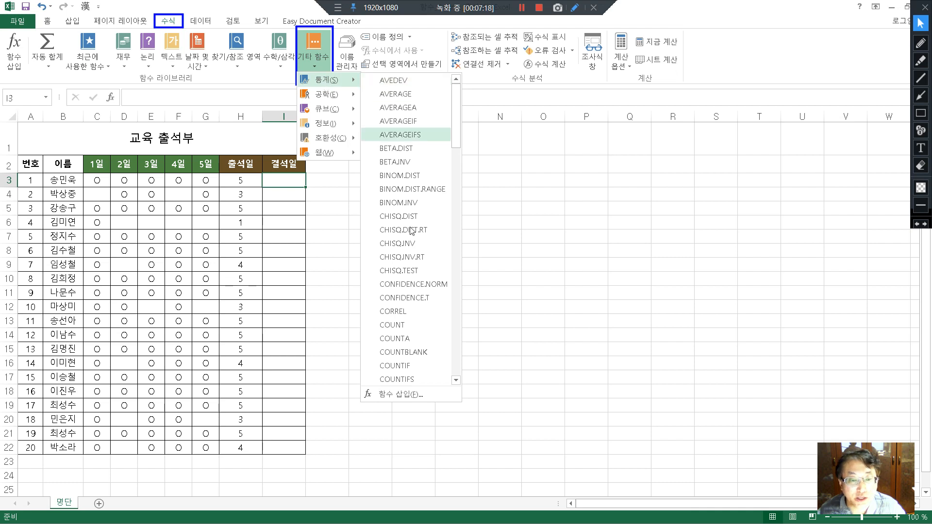
{"action": "left_click", "coordinate": [417, 353]}
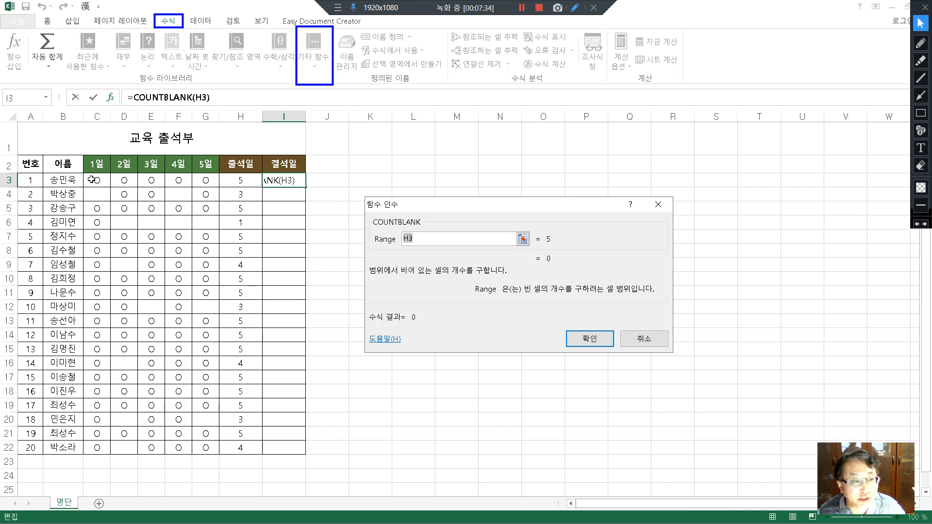
{"action": "left_click_drag", "start_coordinate": [92, 180], "coordinate": [204, 179]}
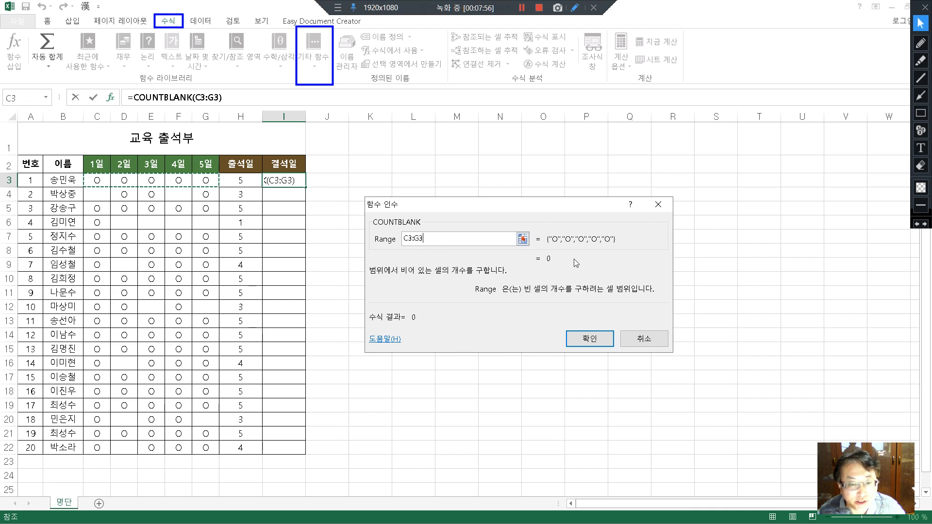
{"action": "left_click", "coordinate": [581, 340]}
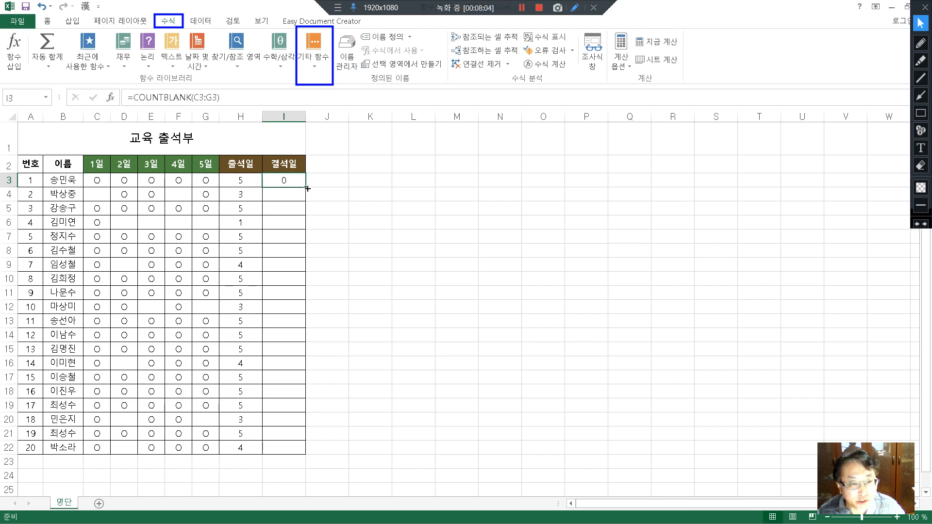
{"action": "left_click_drag", "start_coordinate": [305, 187], "coordinate": [305, 454]}
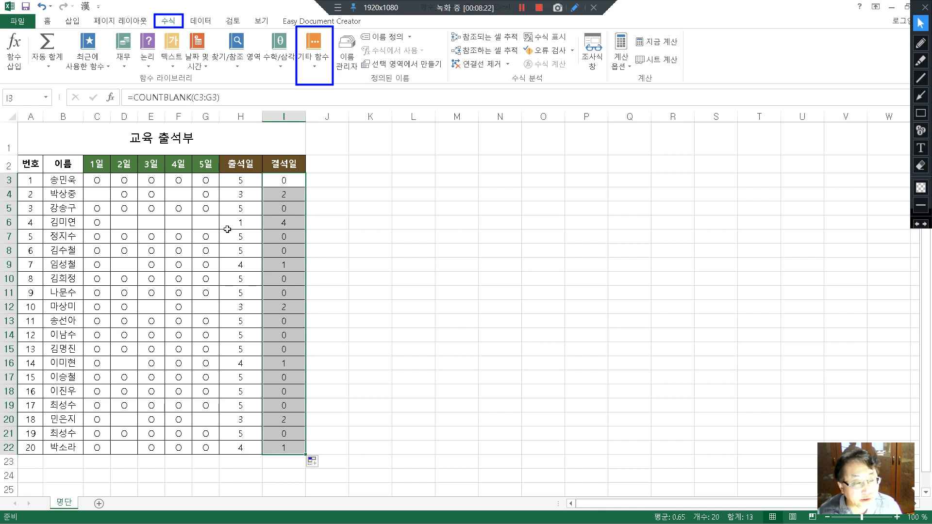
- Review the COUNTBLANK formula in I3 and reopen its function arguments
{"action": "left_click", "coordinate": [133, 98]}
{"action": "left_click_drag", "start_coordinate": [133, 97], "coordinate": [191, 96]}
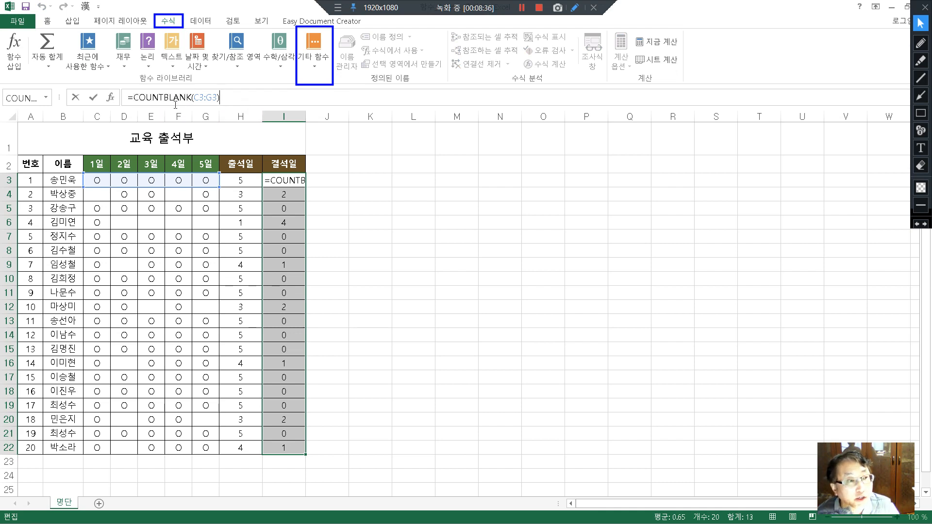
{"action": "left_click", "coordinate": [111, 99]}
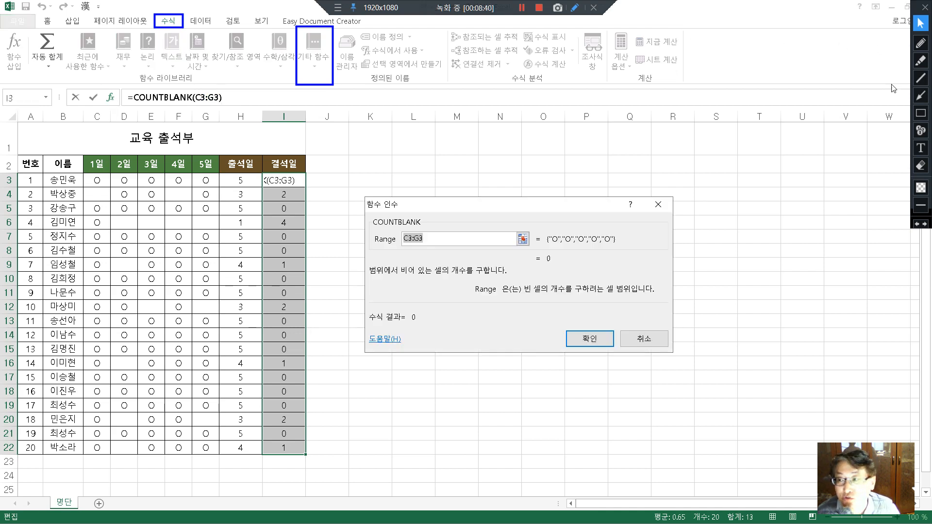
{"action": "left_click", "coordinate": [922, 113]}
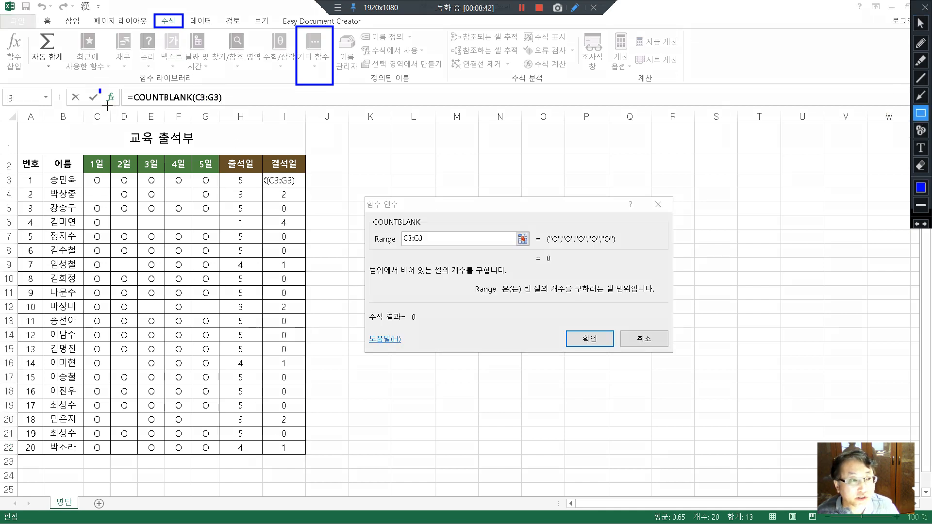
{"action": "left_click_drag", "start_coordinate": [107, 106], "coordinate": [121, 106]}
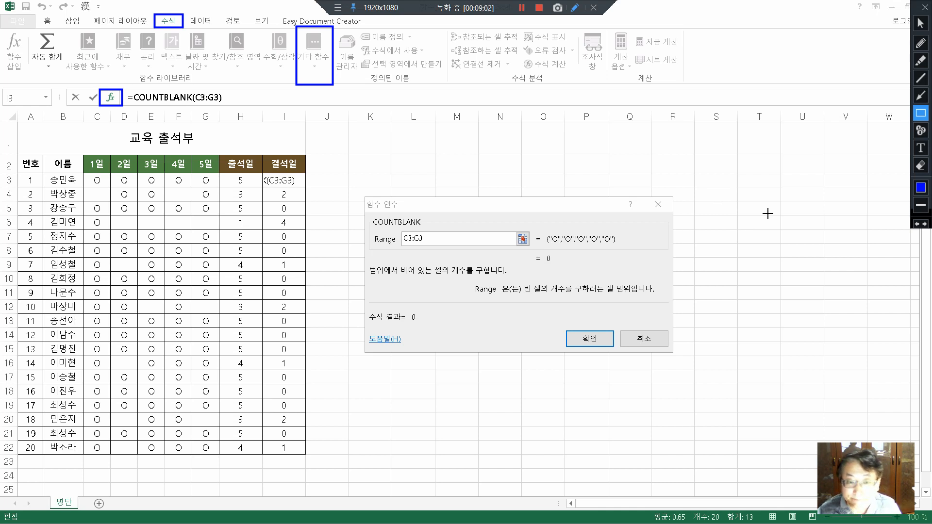
{"action": "left_click", "coordinate": [920, 23]}
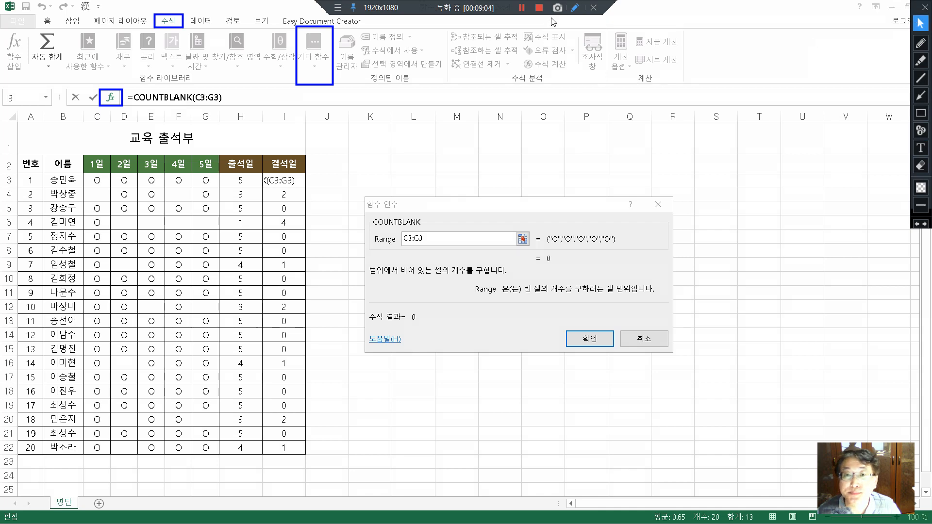
{"action": "left_click", "coordinate": [574, 8]}
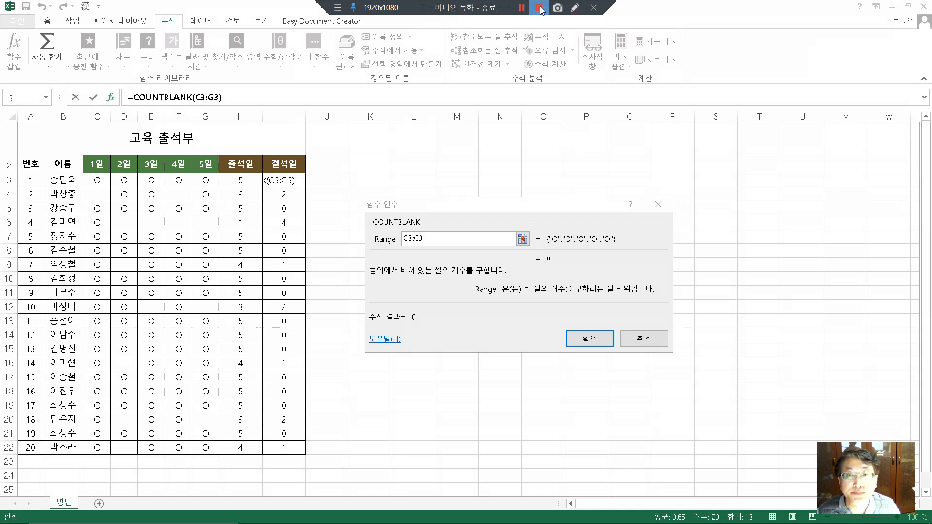
{"action": "left_click", "coordinate": [522, 8]}
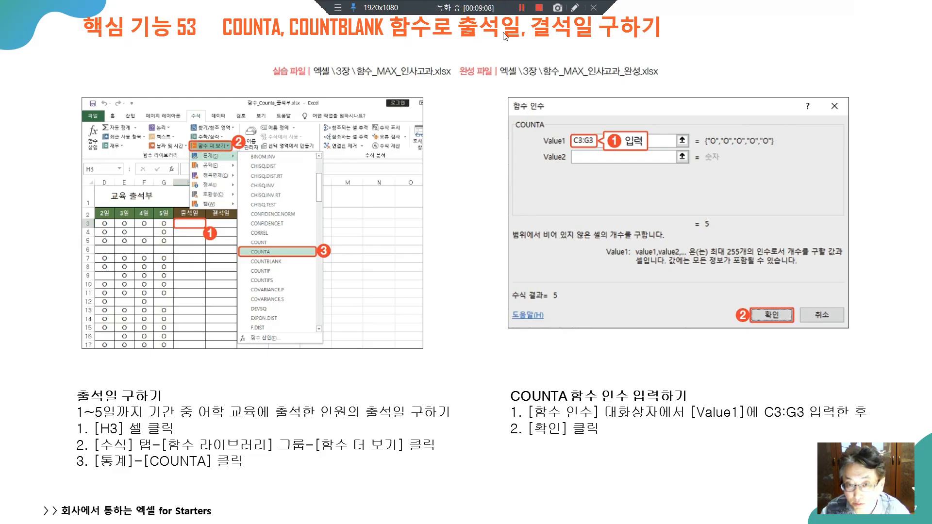
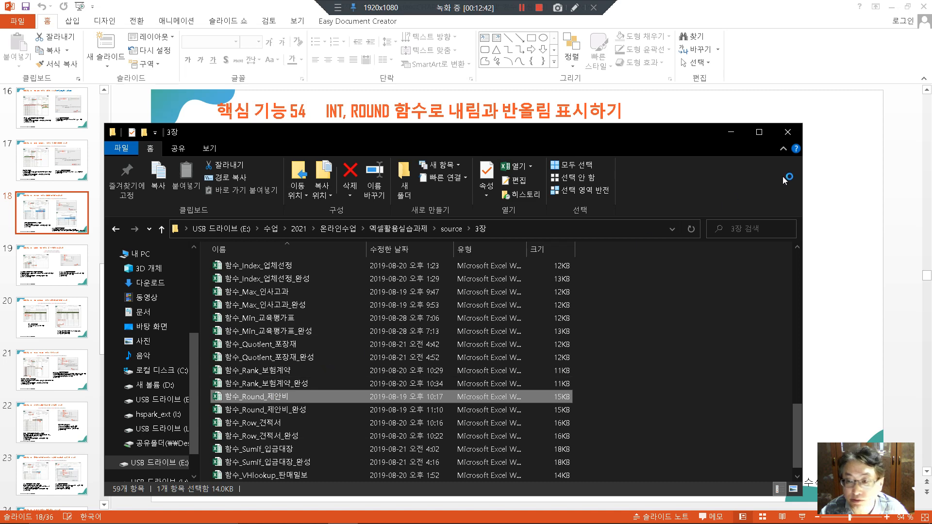
- Calculate 평균제안건수(내림) in H5 with INT of F5 and fill the formula down through H14
{"action": "left_click", "coordinate": [731, 131]}
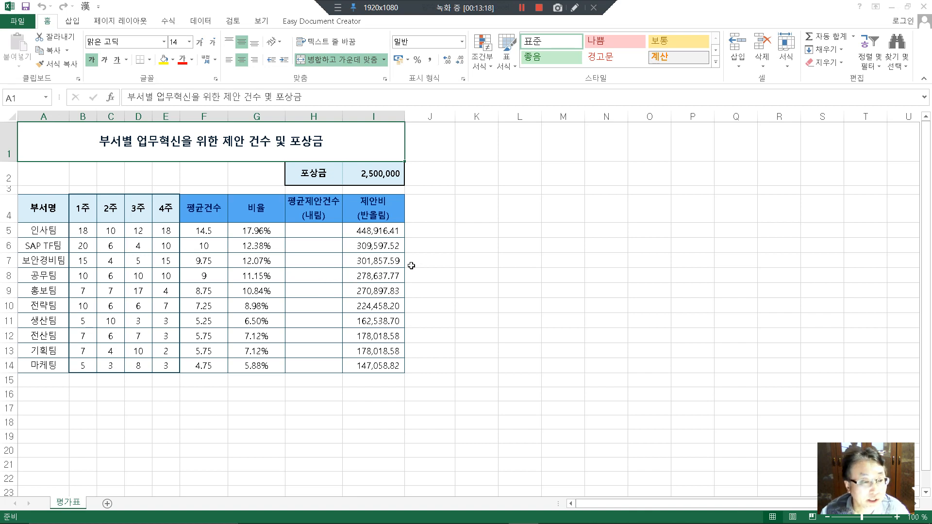
{"action": "left_click", "coordinate": [315, 230]}
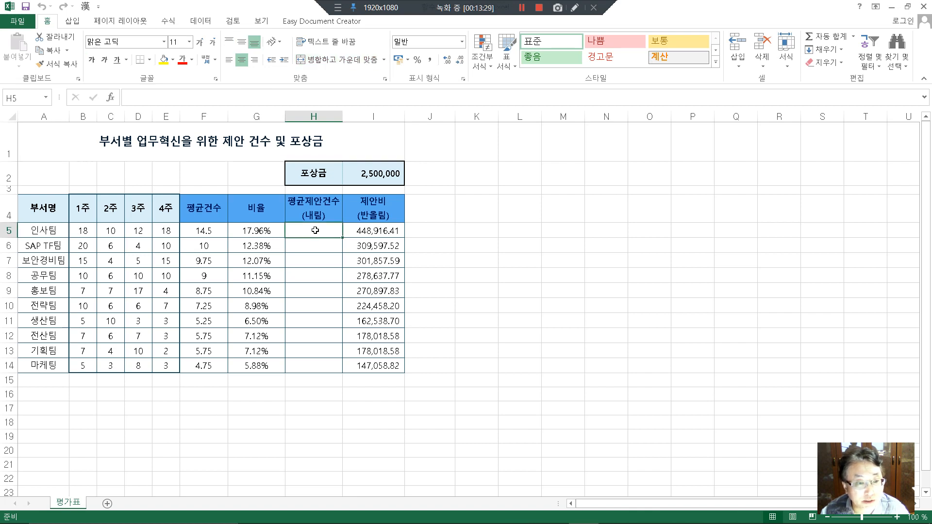
{"action": "left_click", "coordinate": [177, 23]}
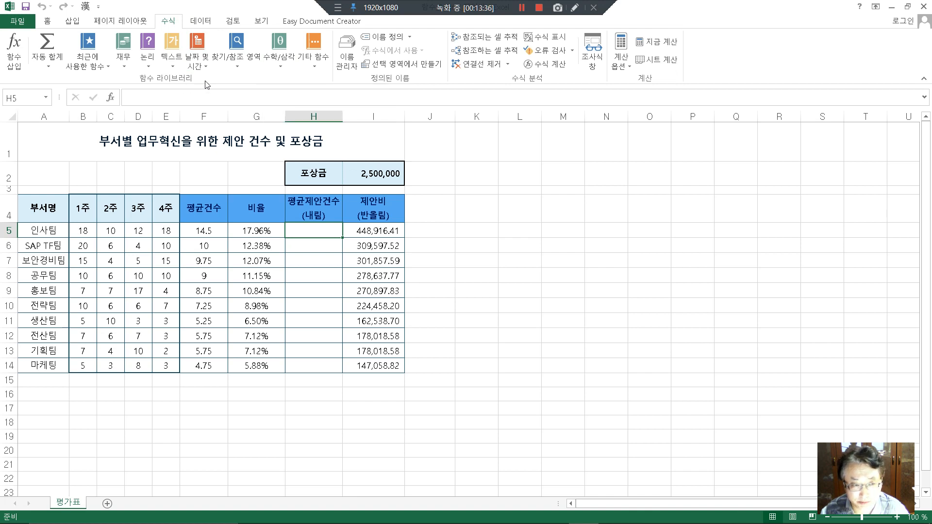
{"action": "left_click", "coordinate": [281, 68]}
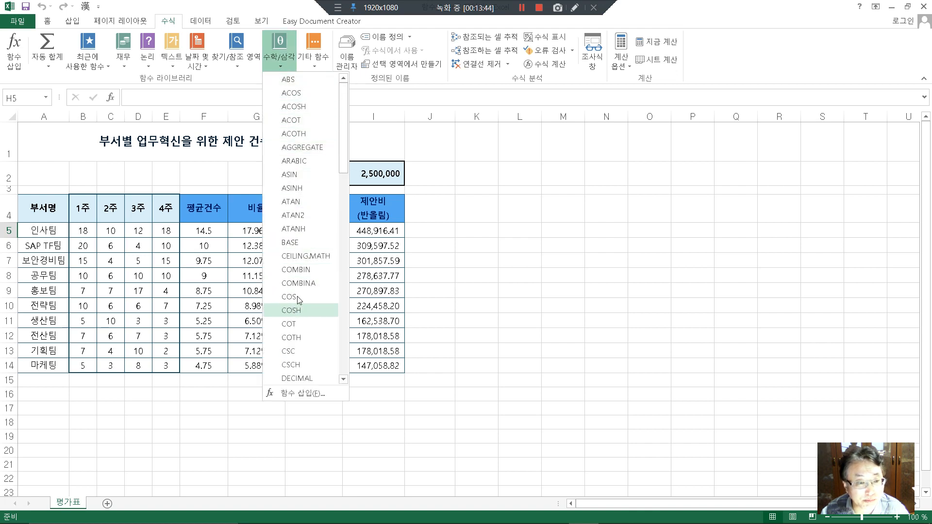
{"action": "scroll", "coordinate": [301, 292], "scroll_direction": "down", "scroll_amount": 5}
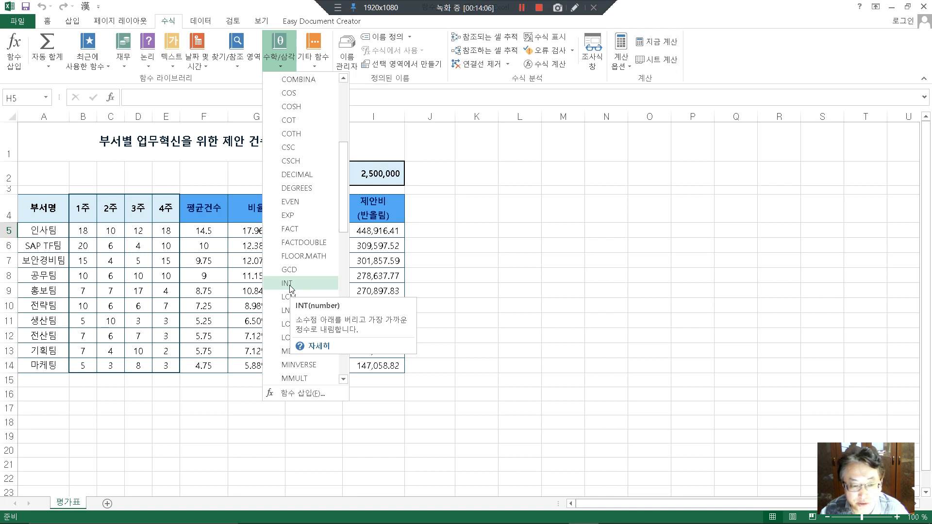
{"action": "left_click", "coordinate": [289, 283]}
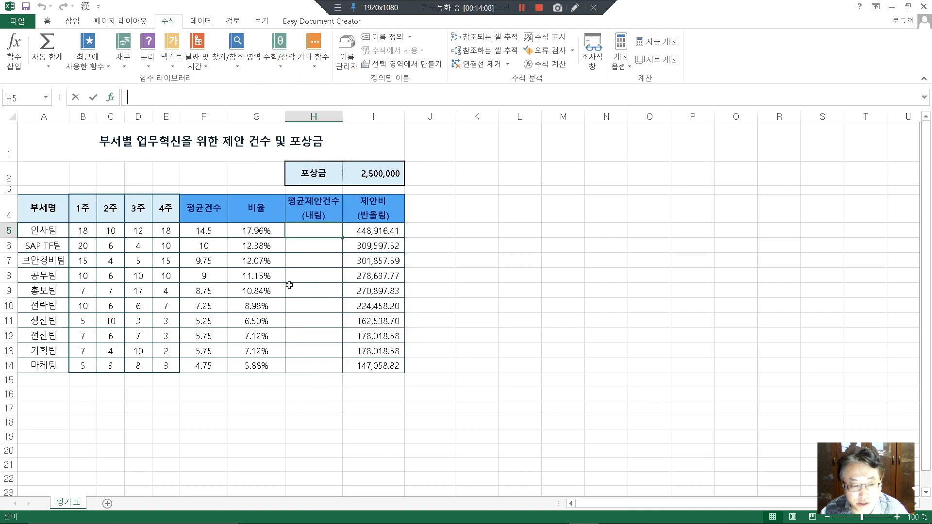
{"action": "left_click_drag", "start_coordinate": [451, 201], "coordinate": [526, 158]}
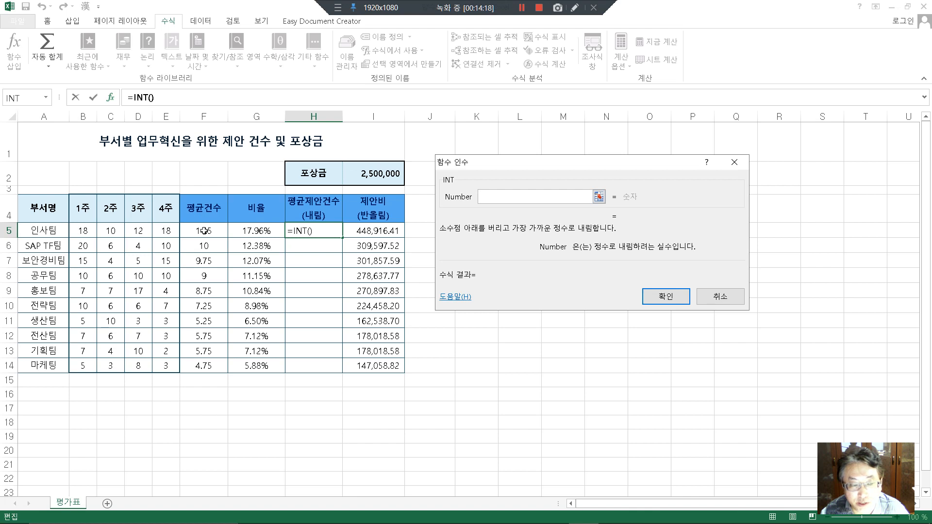
{"action": "left_click", "coordinate": [204, 231]}
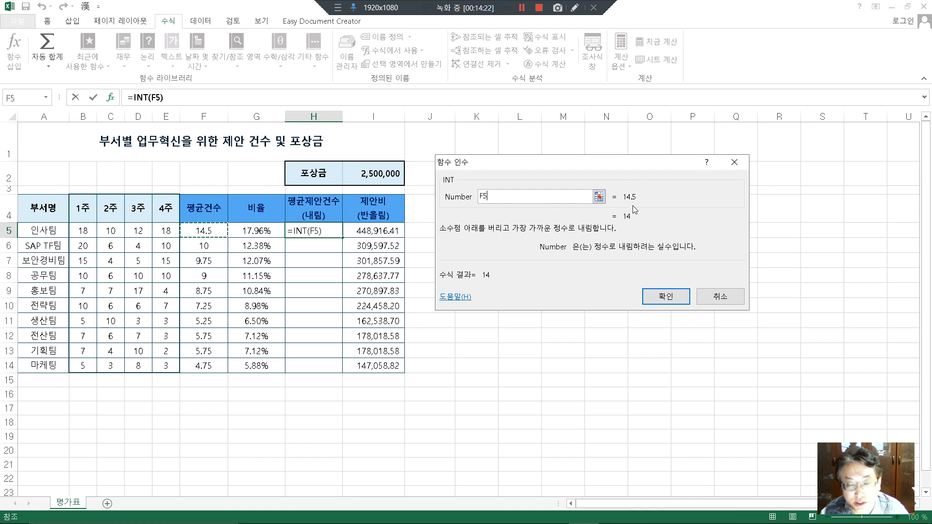
{"action": "left_click", "coordinate": [666, 297]}
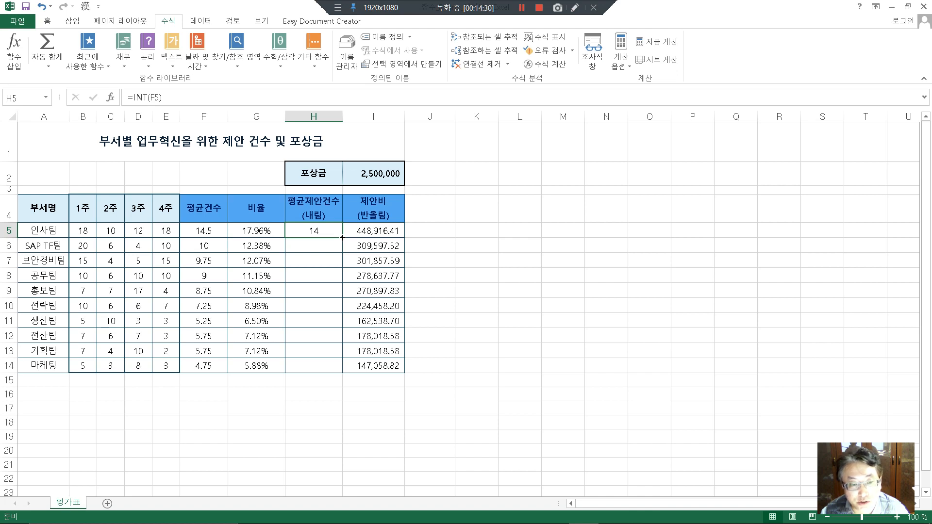
{"action": "double_click", "coordinate": [343, 237]}
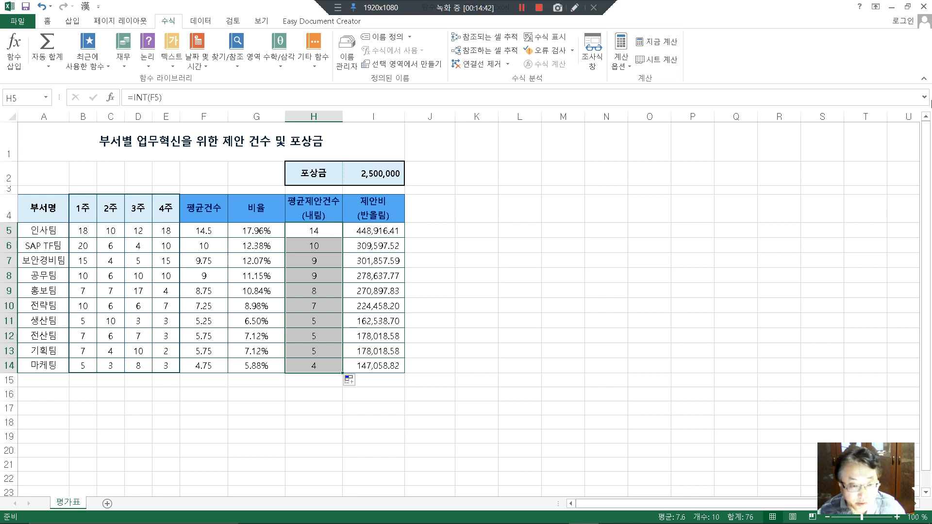
- Insert ROUND( before $I$2*G5 in the 제안비(반올림) formula of I5
{"action": "left_click", "coordinate": [380, 233]}
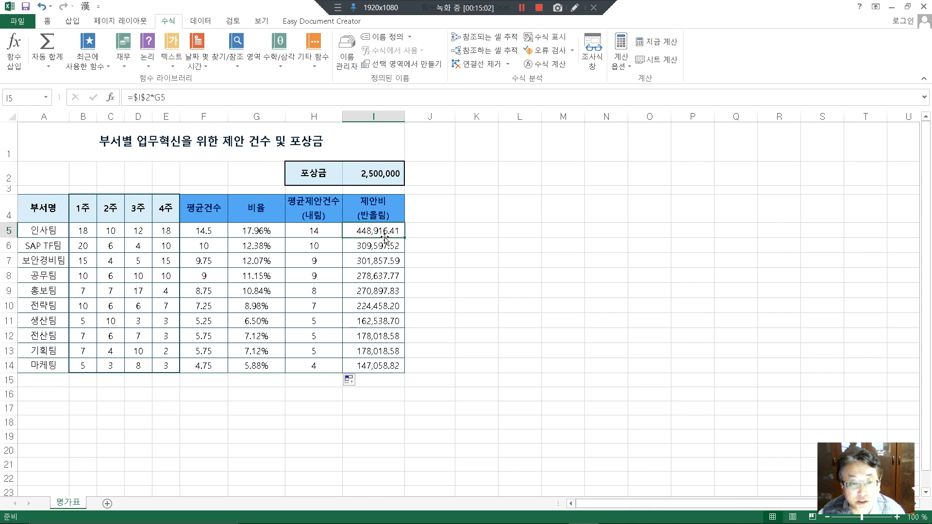
{"action": "scroll", "coordinate": [516, 279], "scroll_direction": "up", "scroll_amount": 3, "text": "ctrl"}
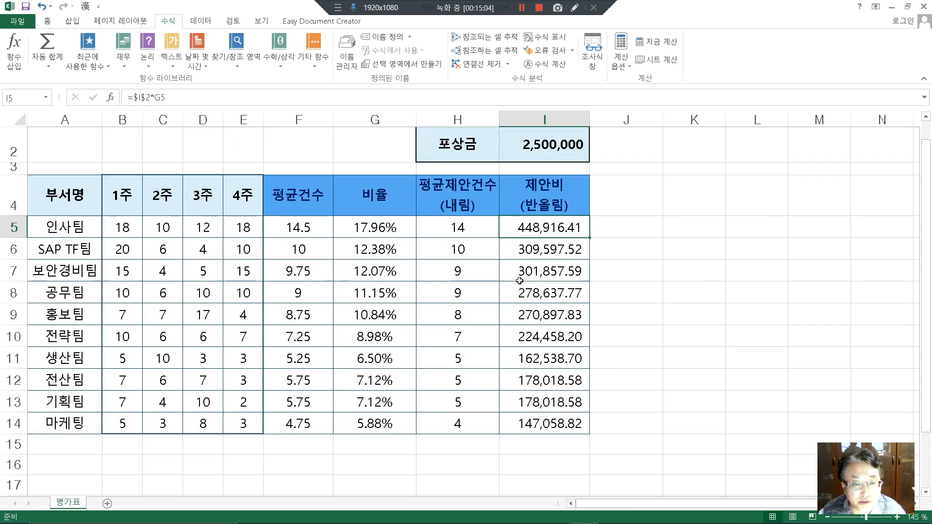
{"action": "scroll", "coordinate": [628, 282], "scroll_direction": "up", "scroll_amount": 1, "text": "ctrl"}
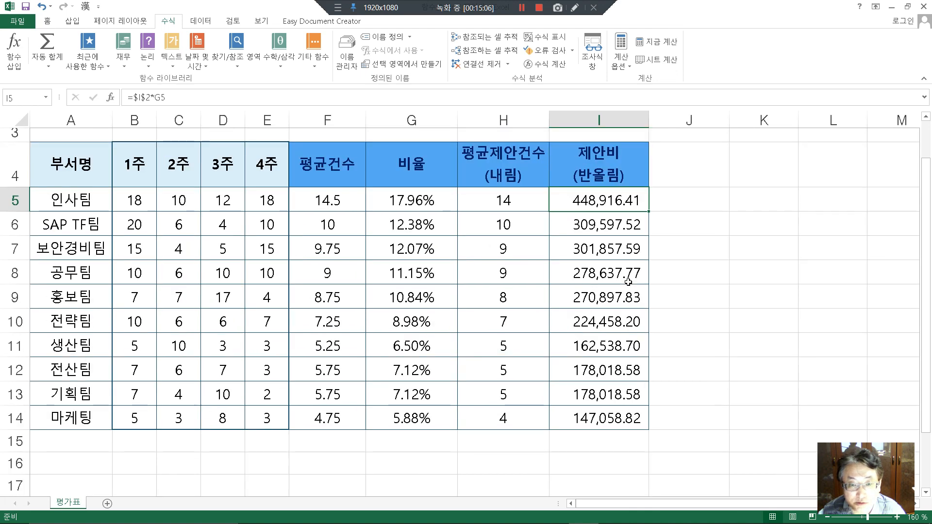
{"action": "scroll", "coordinate": [628, 282], "scroll_direction": "down", "scroll_amount": 1, "text": "ctrl"}
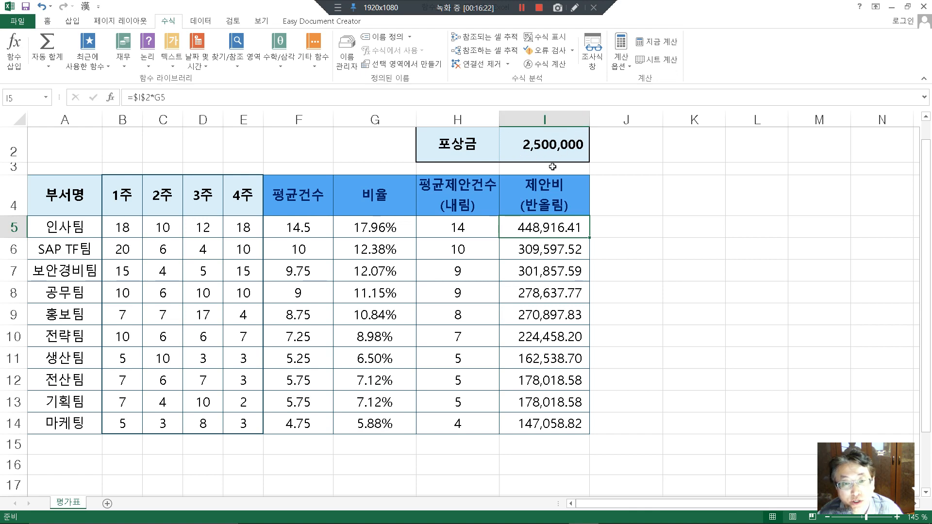
{"action": "scroll", "coordinate": [660, 223], "scroll_direction": "up", "scroll_amount": 1}
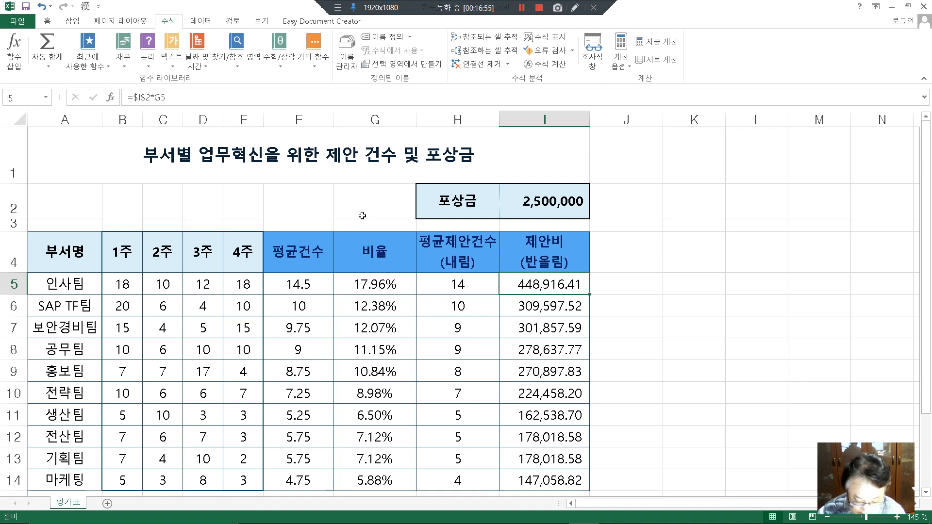
{"action": "left_click", "coordinate": [139, 97]}
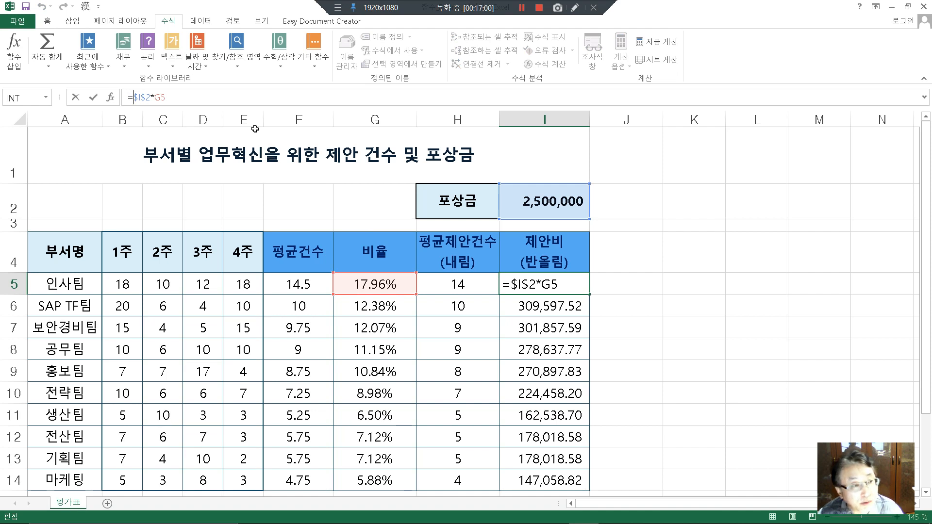
{"action": "key", "text": "Home"}
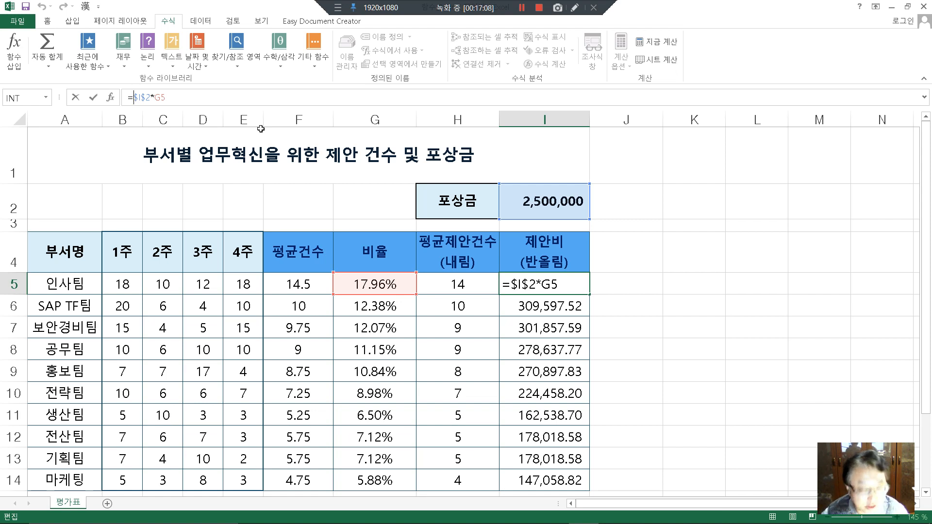
{"action": "type", "text": "ROU"}
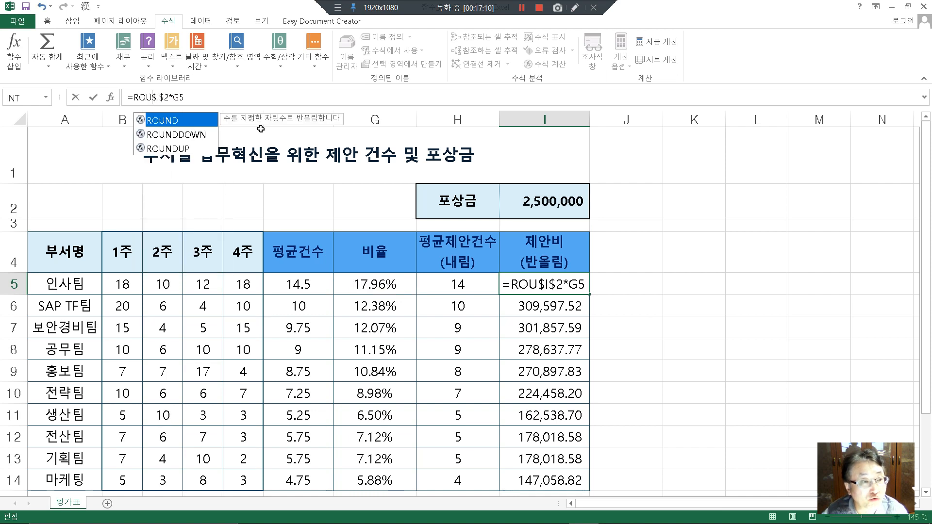
{"action": "type", "text": "ND"}
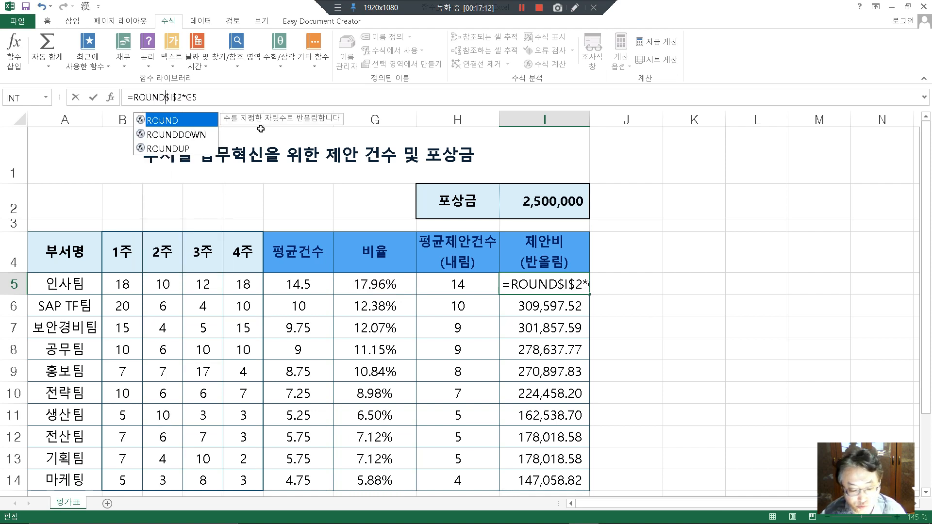
{"action": "type", "text": "("}
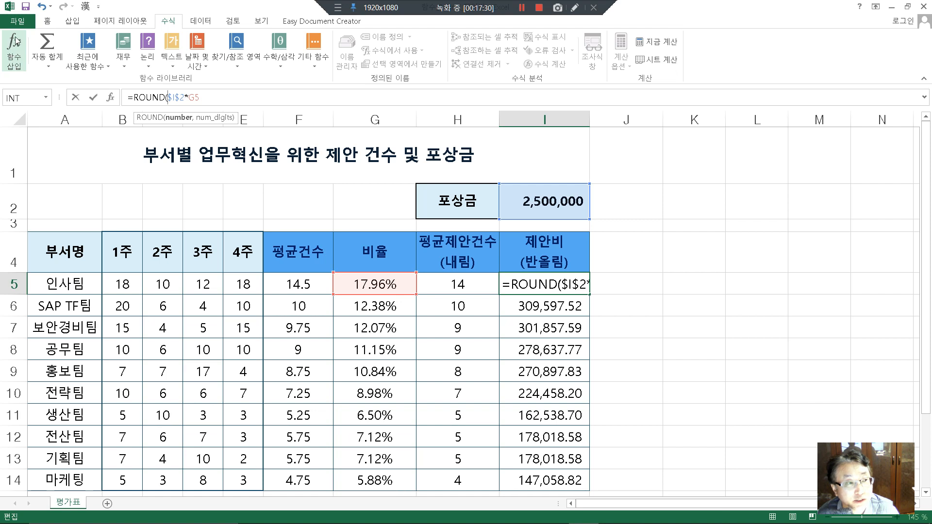
- Set the ROUND function's Num_digits argument in I5 to -3 and fill the formula down through I14
{"action": "left_click", "coordinate": [16, 56]}
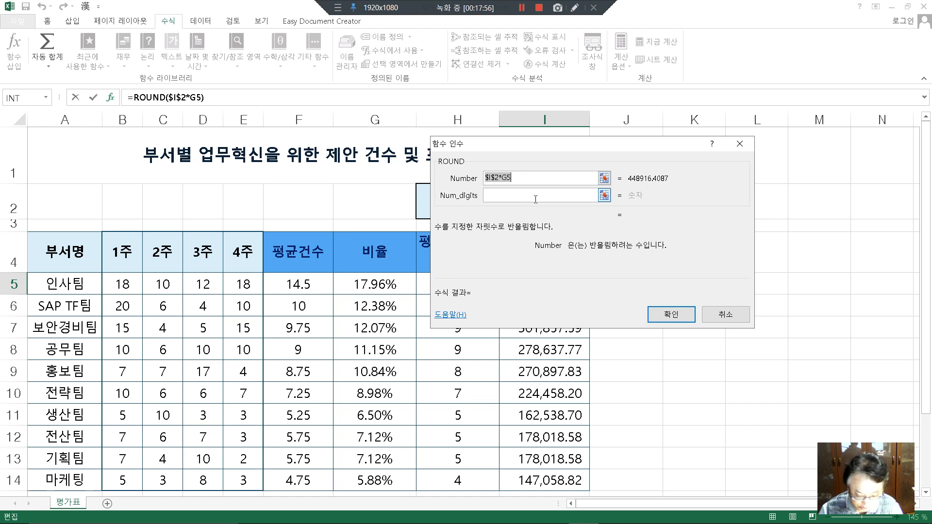
{"action": "left_click", "coordinate": [535, 199]}
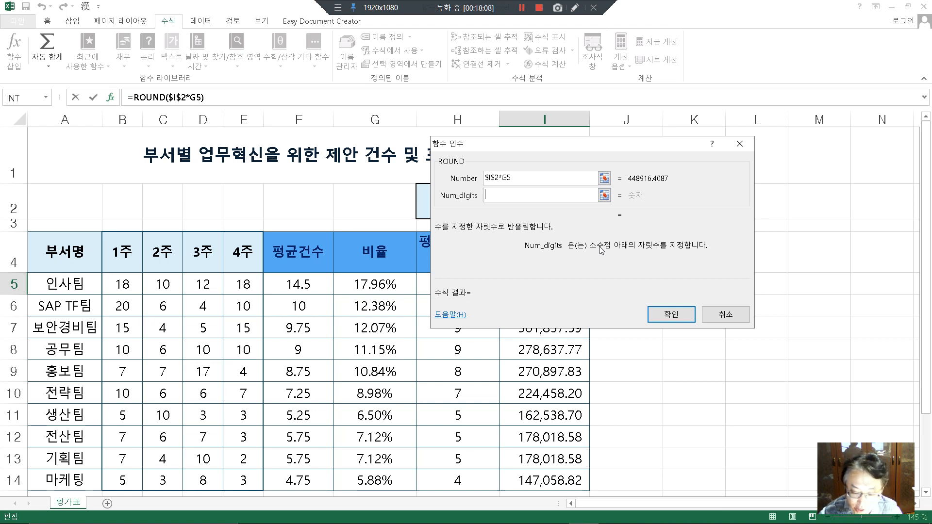
{"action": "type", "text": "-"}
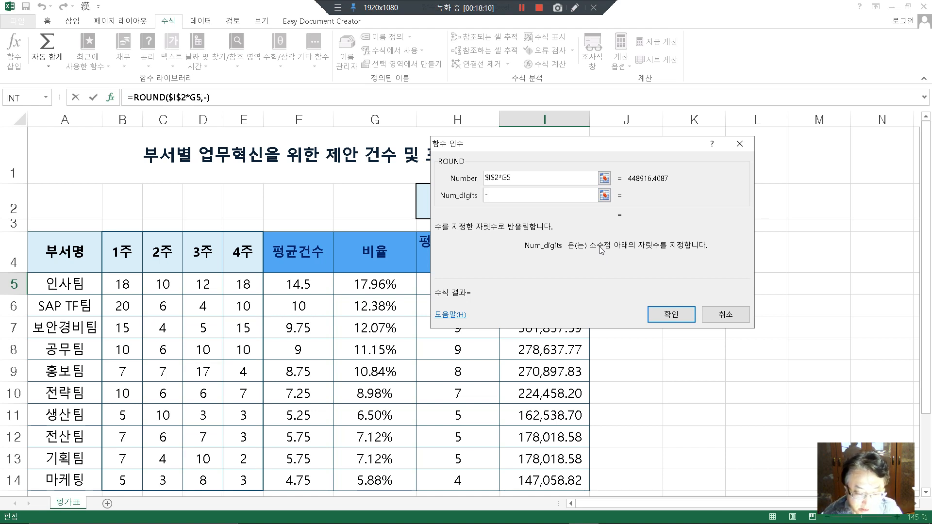
{"action": "type", "text": "3"}
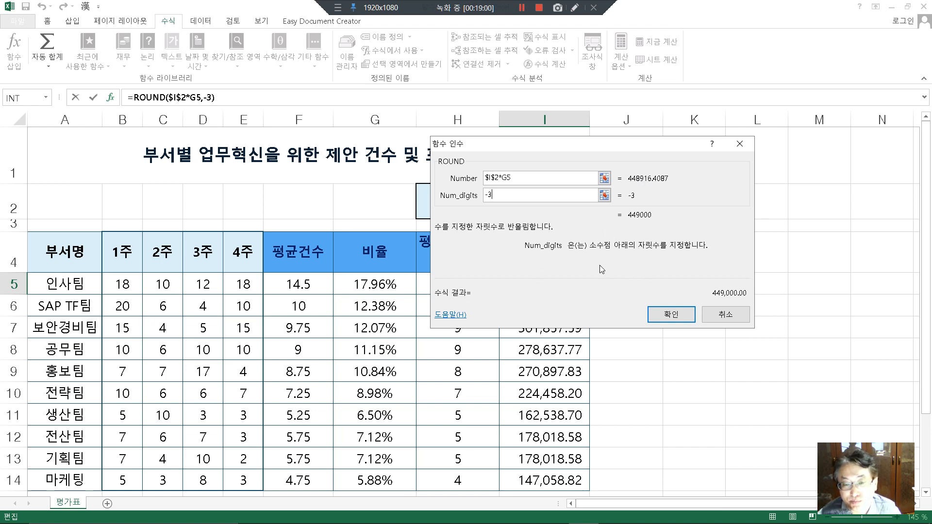
{"action": "left_click", "coordinate": [670, 316]}
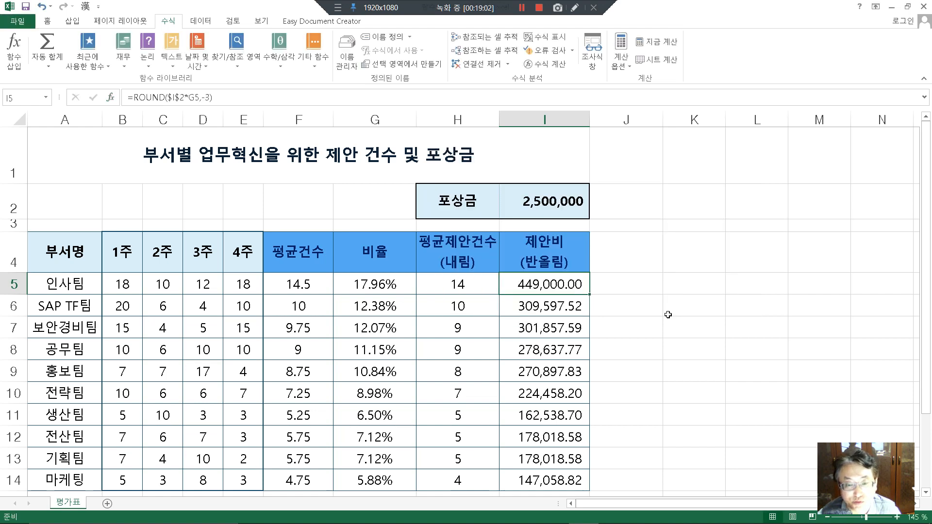
{"action": "double_click", "coordinate": [589, 294]}
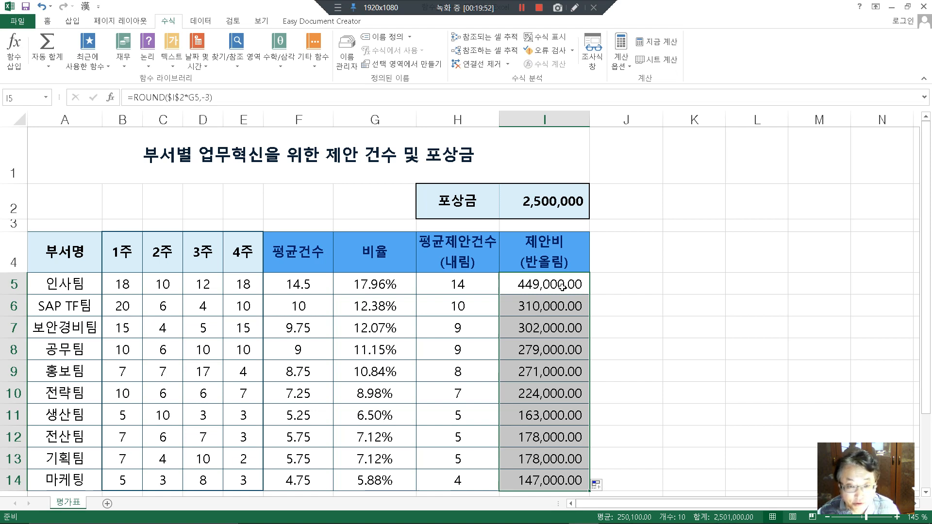
- Remove both decimal places from the 제안비(반올림) amounts in I5:I14 so they display as whole numbers
{"action": "left_click_drag", "start_coordinate": [559, 286], "coordinate": [558, 388]}
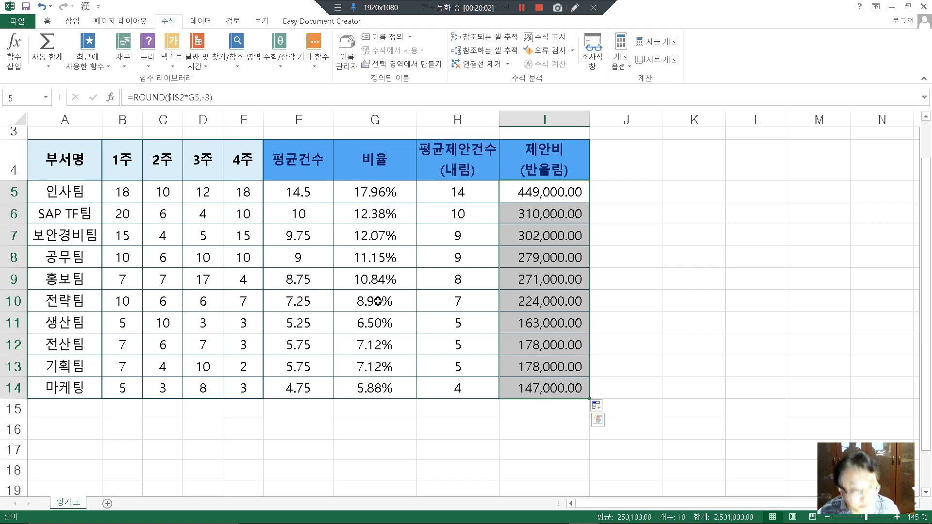
{"action": "left_click", "coordinate": [48, 21]}
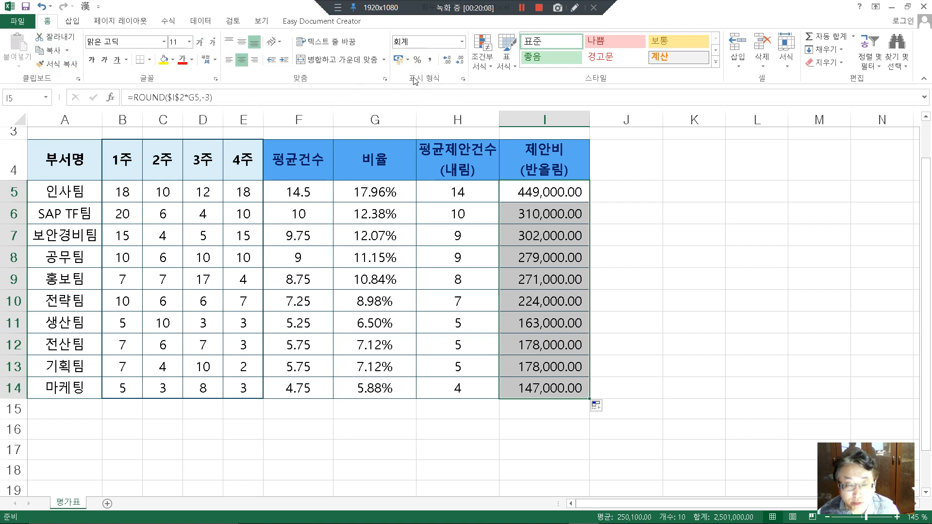
{"action": "left_click", "coordinate": [460, 60]}
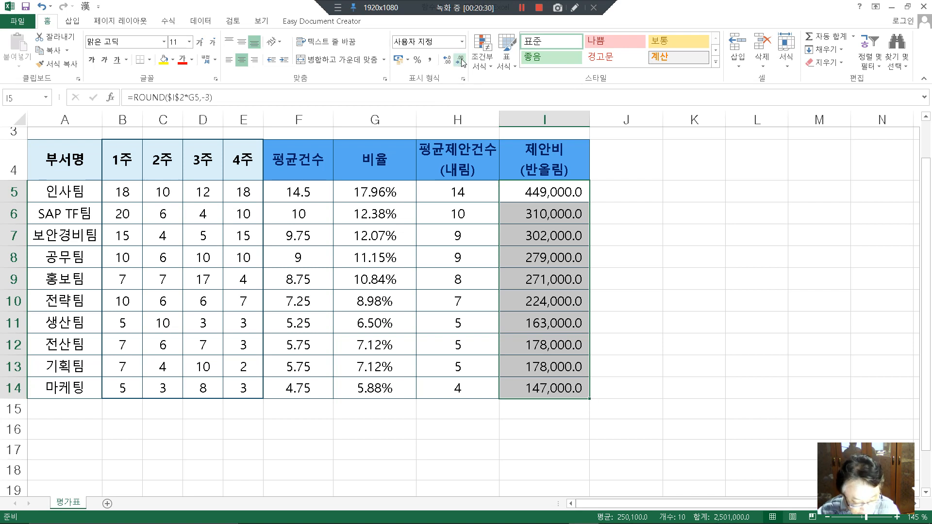
{"action": "left_click", "coordinate": [461, 61]}
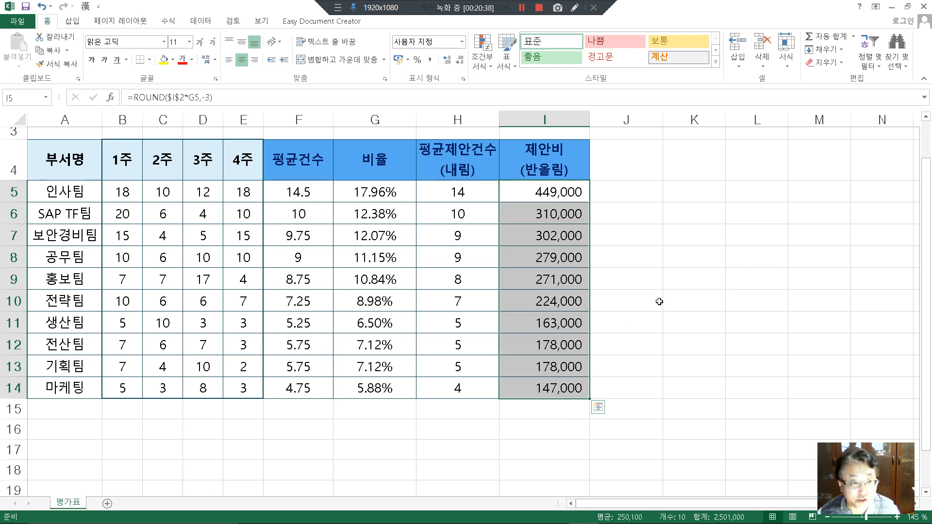
{"action": "left_click", "coordinate": [650, 259]}
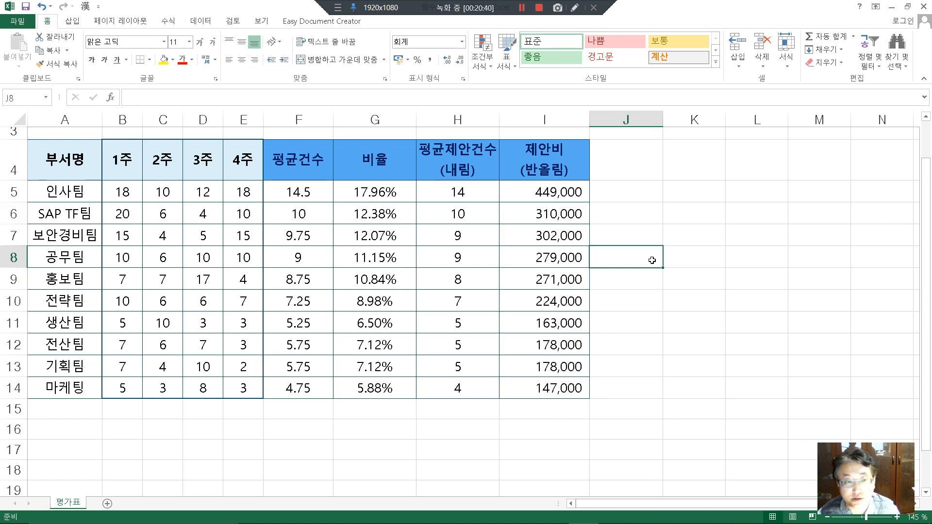
- Examine the ROUND formula and its arguments in I6, leaving the formula unedited
{"action": "left_click", "coordinate": [560, 204]}
{"action": "left_click", "coordinate": [562, 193]}
{"action": "left_click", "coordinate": [627, 213]}
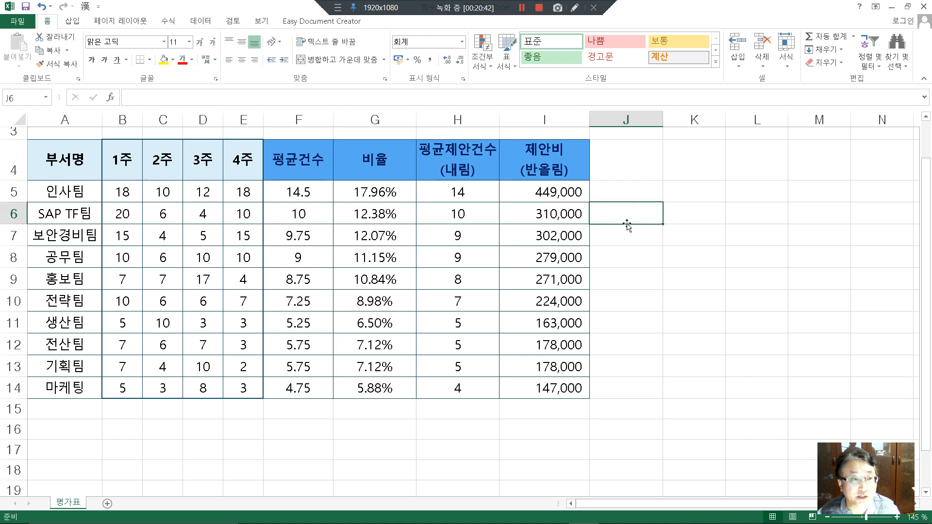
{"action": "left_click", "coordinate": [557, 207]}
{"action": "left_click", "coordinate": [558, 191]}
{"action": "left_click", "coordinate": [560, 208]}
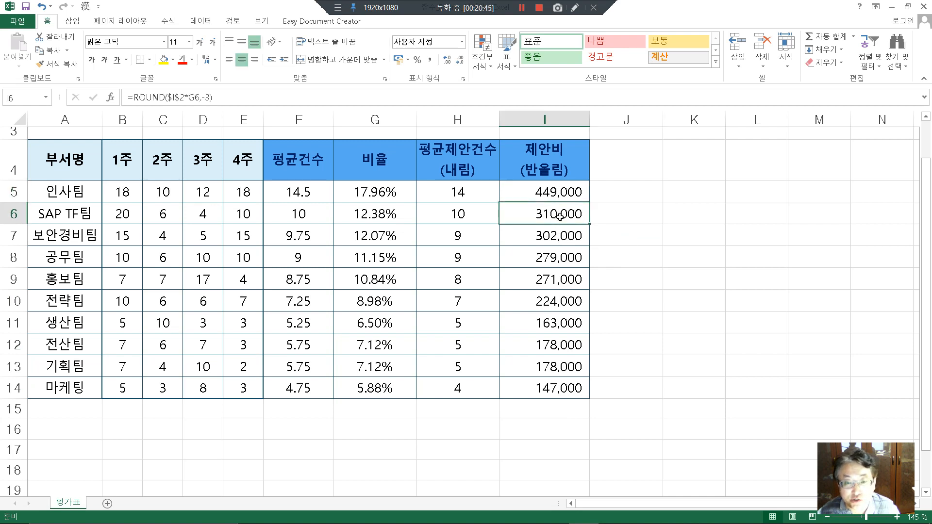
{"action": "left_click", "coordinate": [133, 99]}
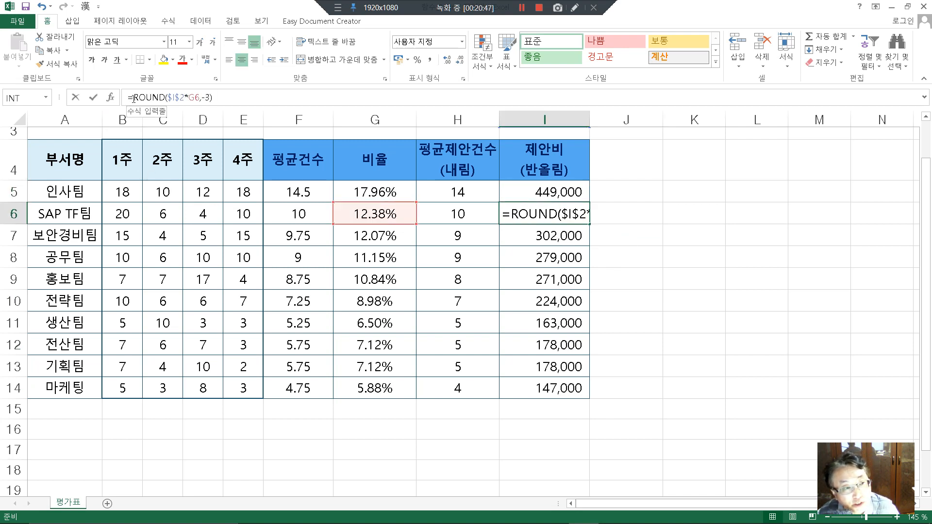
{"action": "left_click_drag", "start_coordinate": [134, 98], "coordinate": [213, 98]}
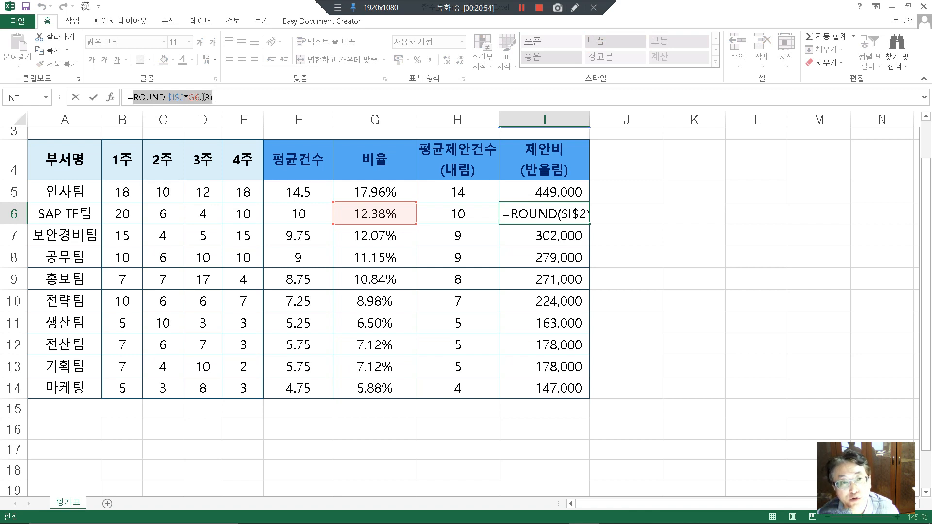
{"action": "left_click", "coordinate": [226, 96]}
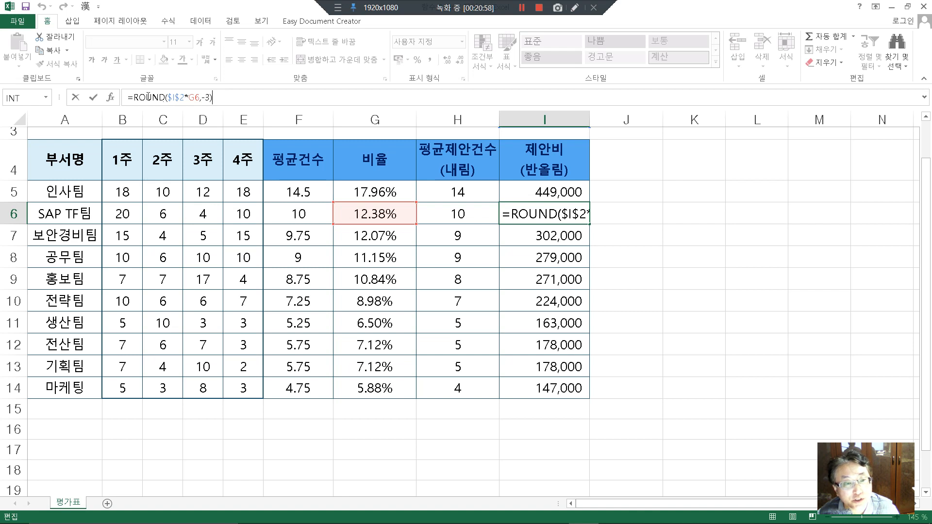
{"action": "left_click_drag", "start_coordinate": [134, 98], "coordinate": [218, 97]}
{"action": "left_click", "coordinate": [223, 101]}
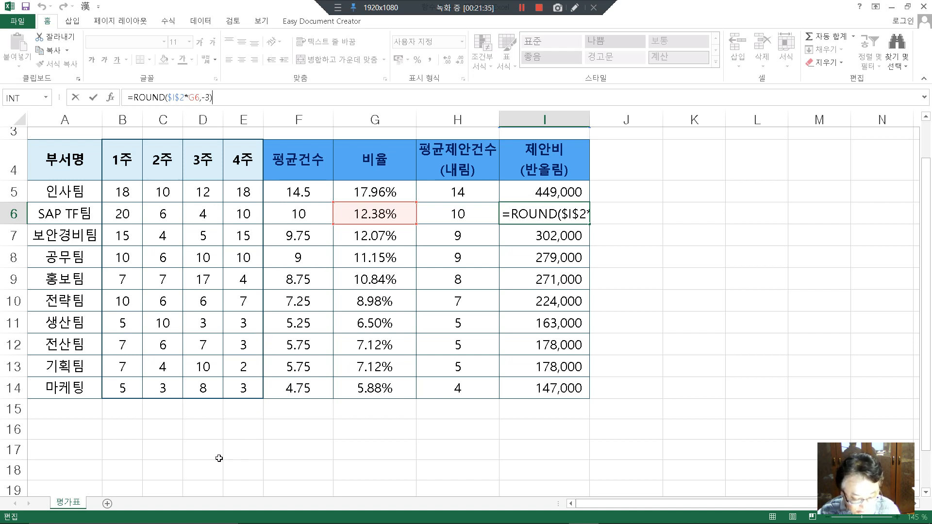
{"action": "left_click", "coordinate": [665, 273]}
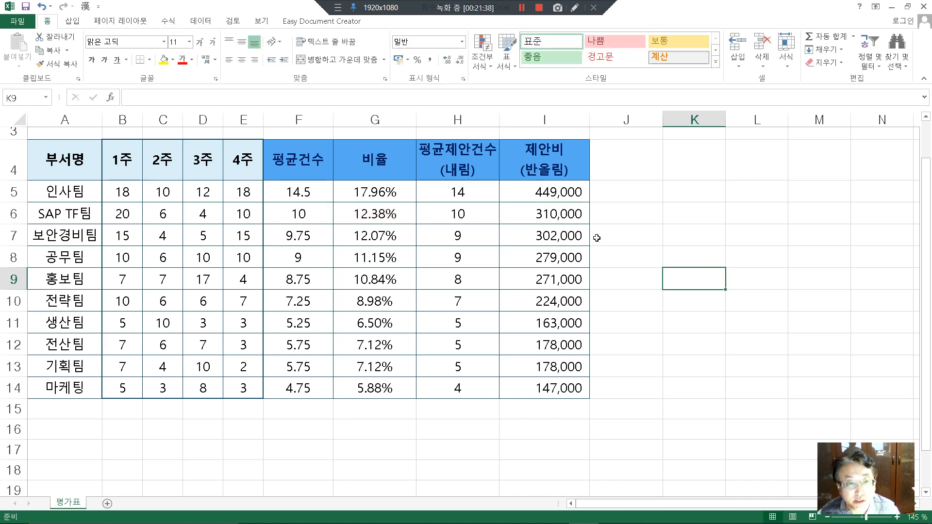
- Switch to the PowerPoint lesson, start the slide show from slide 18, and advance to the 핵심 기능 55 QUOTIENT, MOD slide
{"action": "left_click", "coordinate": [892, 7]}
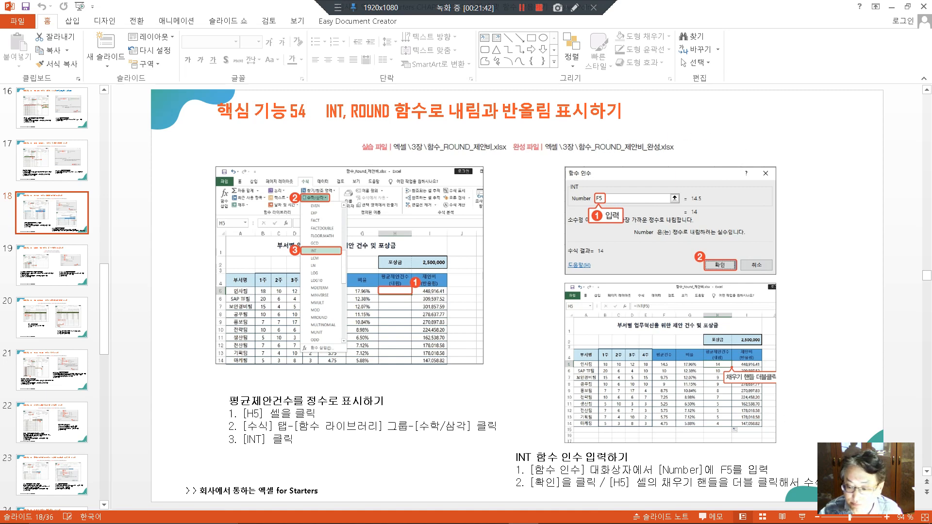
{"action": "mouse_move", "coordinate": [803, 498]}
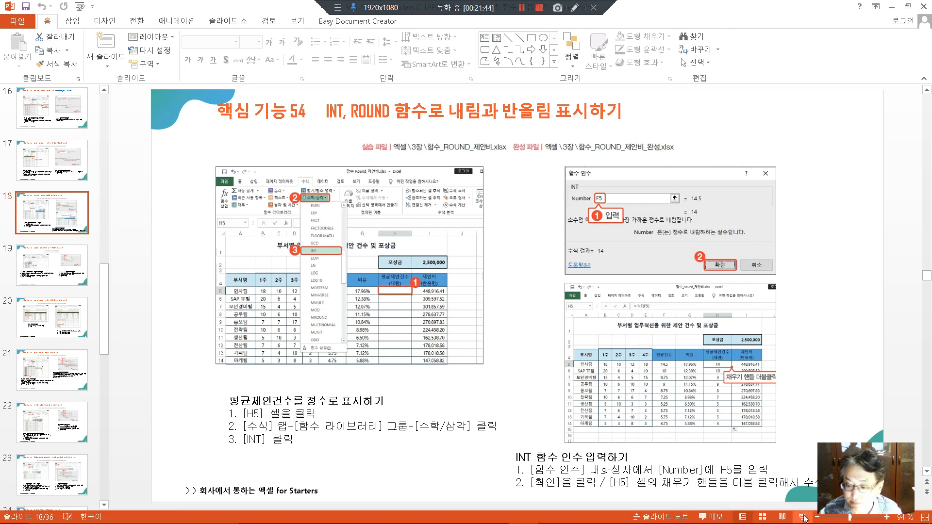
{"action": "left_click", "coordinate": [802, 517]}
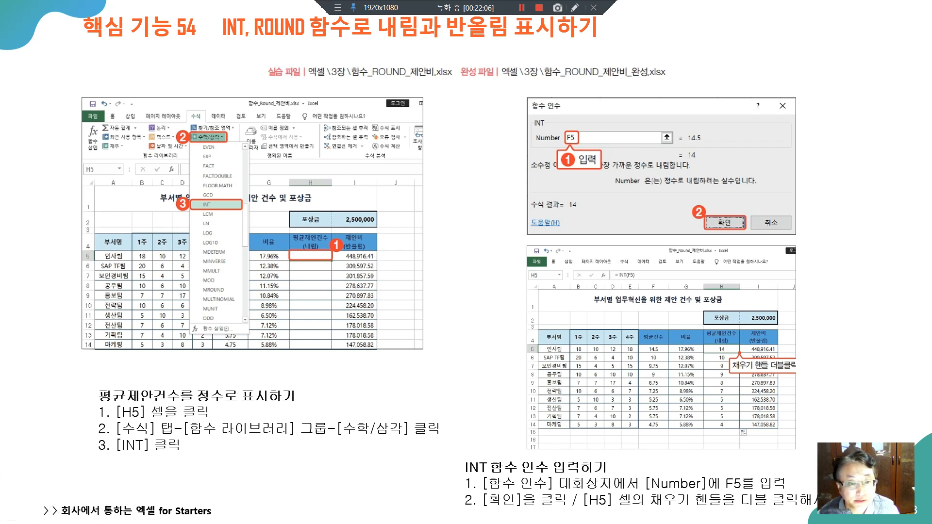
{"action": "key", "text": "Right"}
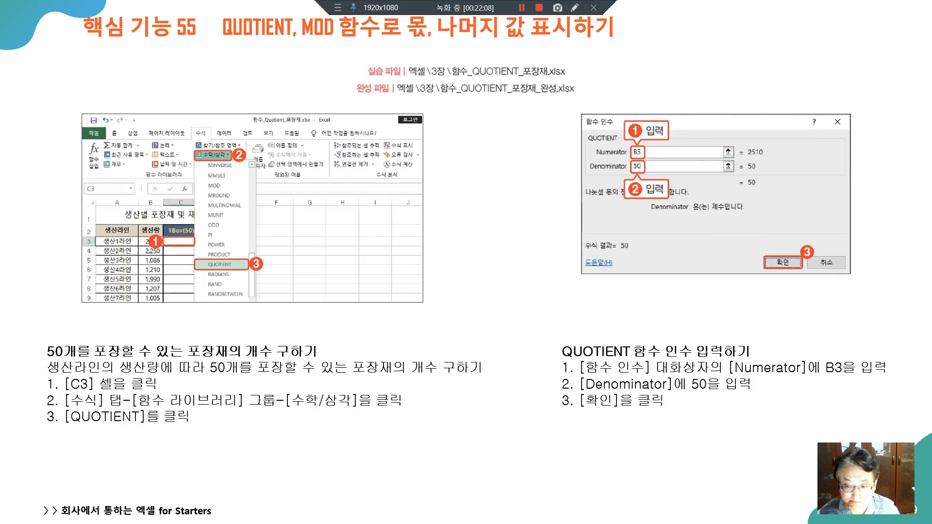